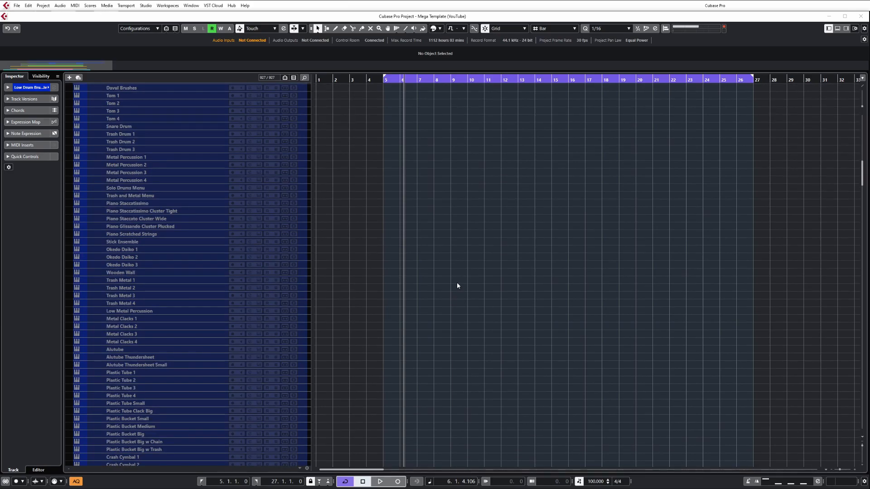
# Step: Collapse the Perc - ARK 3 Ens, Perc - ARK 3 Solos, Perc - Damage Drums Ethnic and Perc - Damage FX Hits folders
pyautogui.scroll(-12, 457, 286)
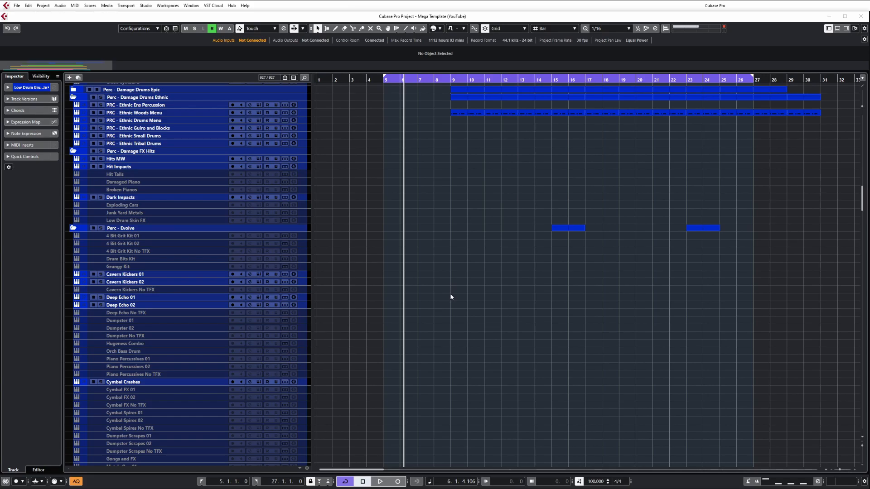
pyautogui.scroll(15, 451, 289)
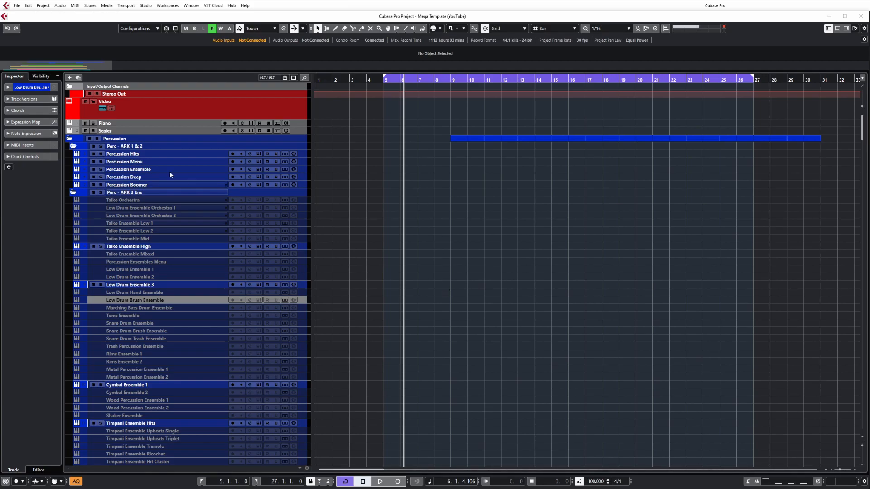
pyautogui.click(73, 192)
pyautogui.click(73, 200)
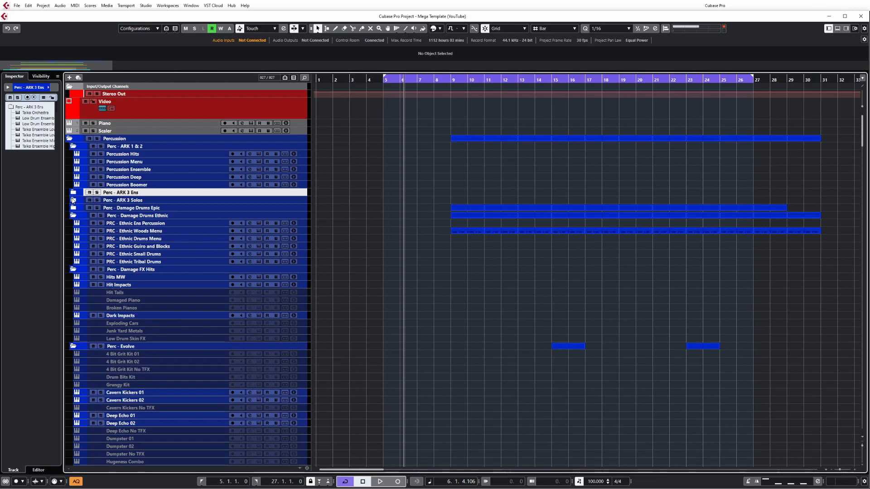
pyautogui.click(73, 215)
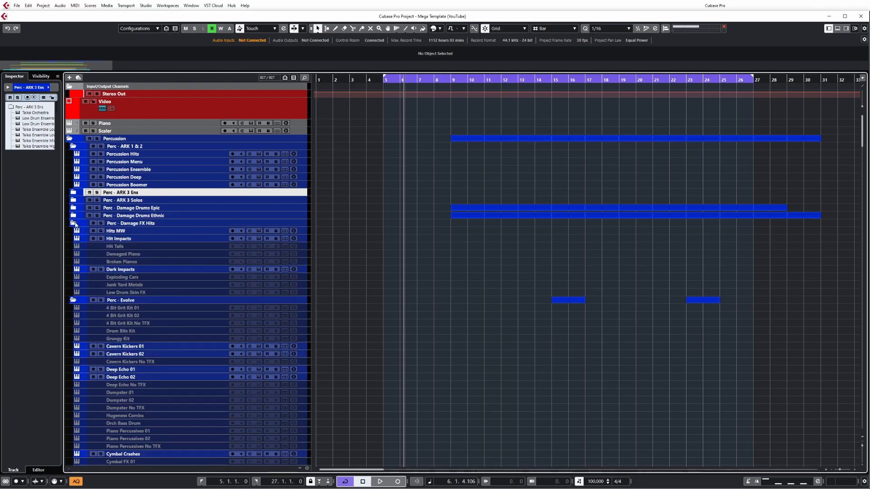
pyautogui.click(74, 223)
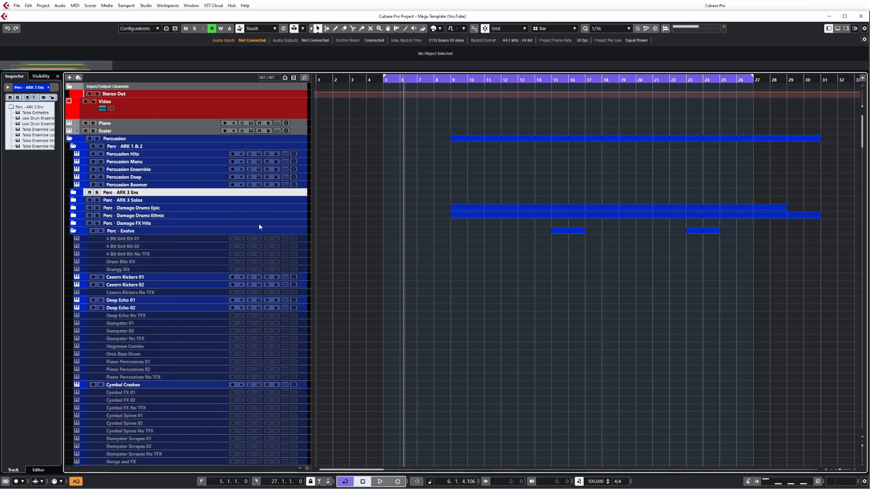
# Step: Examine the enabled and disabled tracks in the Percussion, Strings and Brass folders, starting from Deep Echo No TFX
pyautogui.click(138, 315)
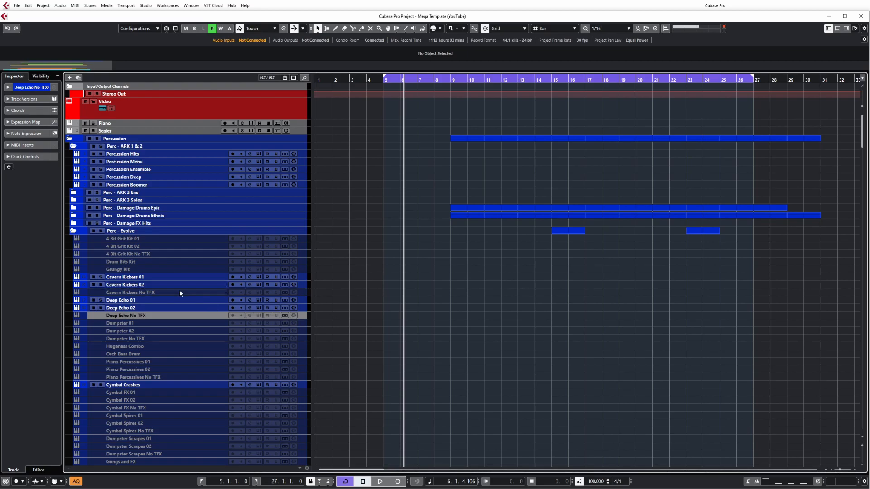
pyautogui.scroll(-3, 181, 293)
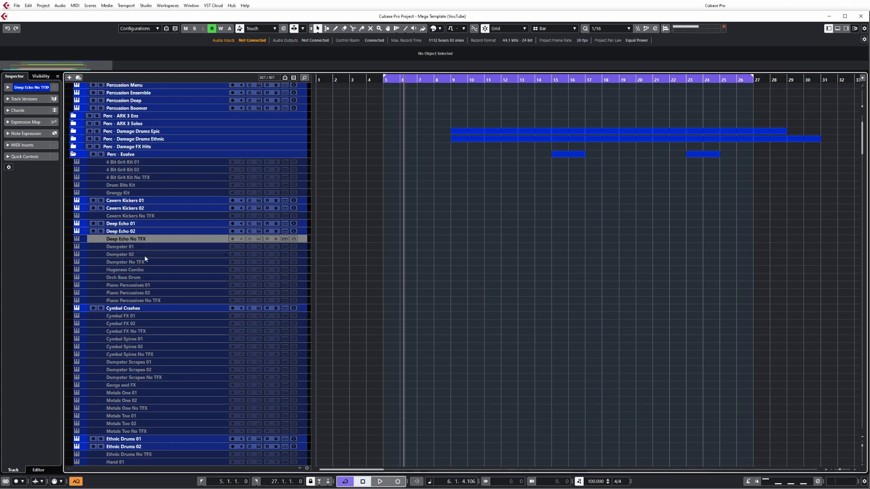
pyautogui.scroll(-6, 146, 297)
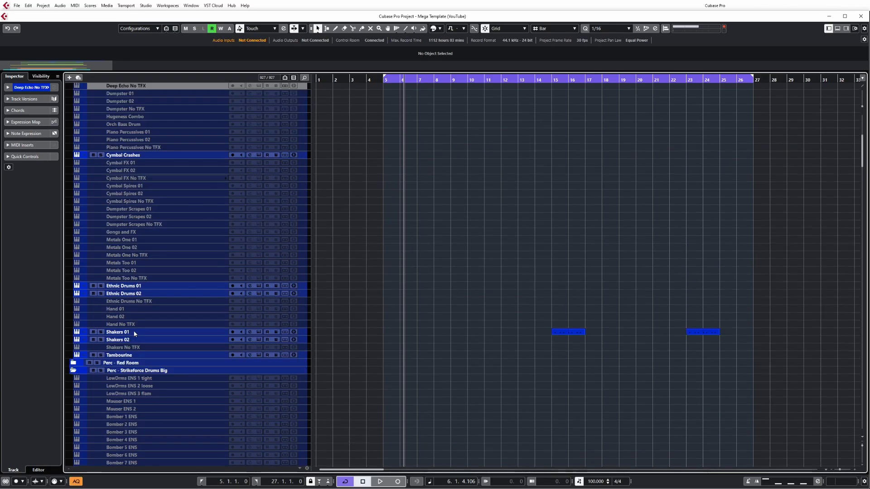
pyautogui.scroll(10, 136, 333)
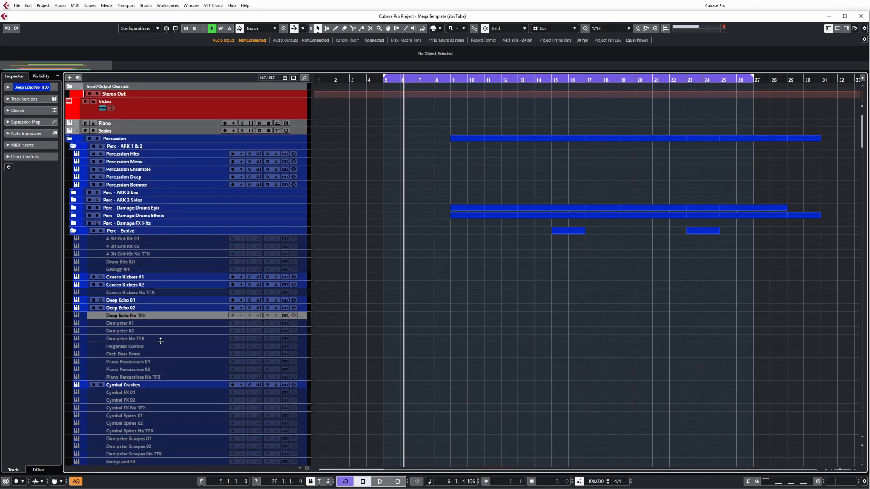
pyautogui.scroll(-10, 163, 336)
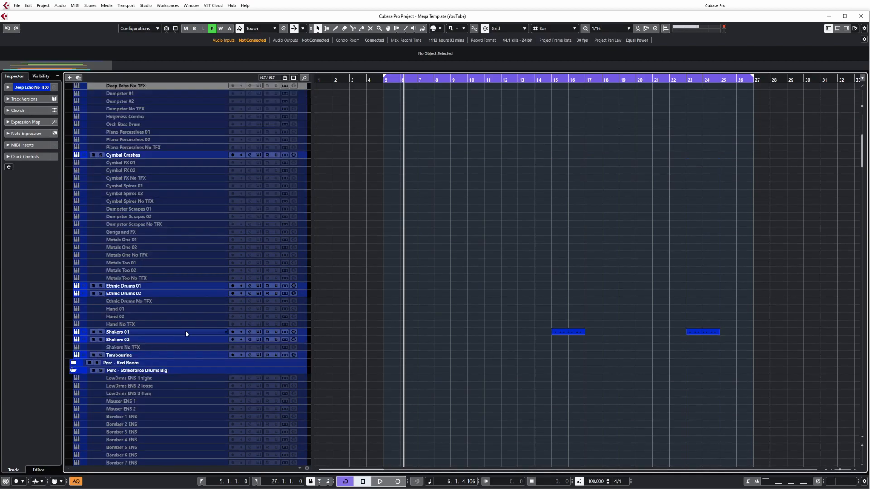
pyautogui.scroll(-15, 186, 331)
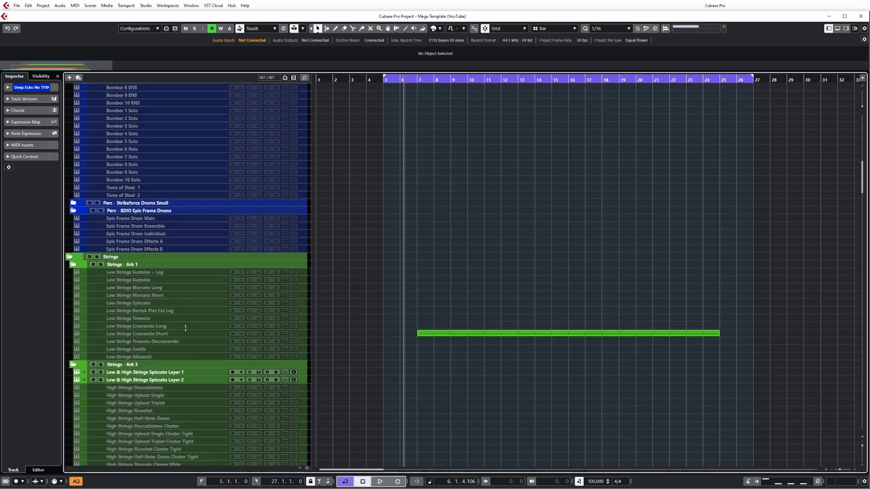
pyautogui.scroll(-12, 186, 332)
pyautogui.scroll(-15, 185, 331)
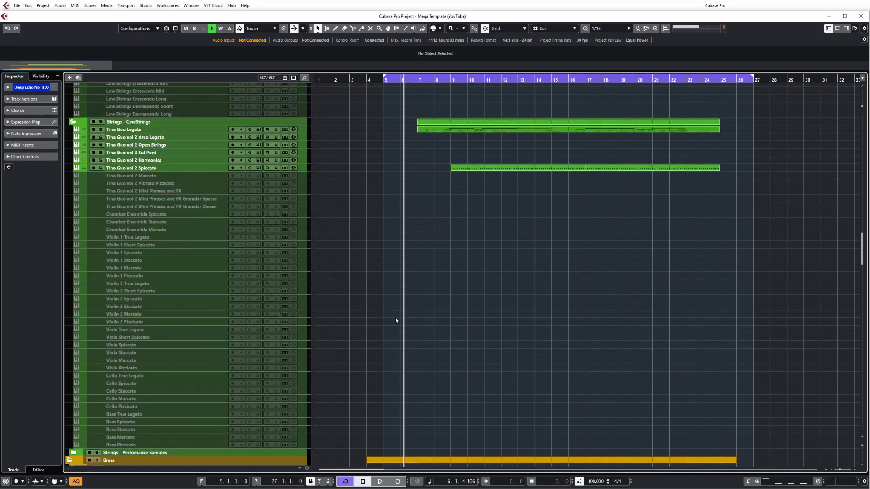
pyautogui.scroll(-20, 287, 324)
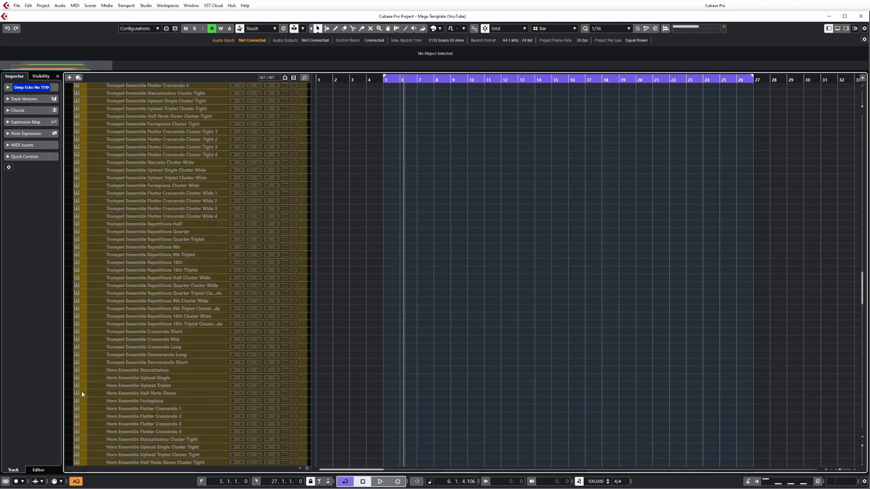
pyautogui.scroll(20, 156, 389)
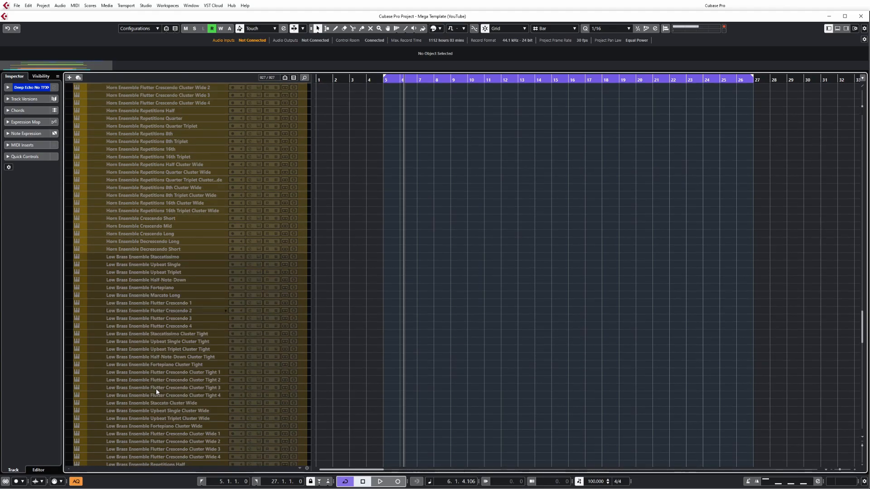
# Step: Select the disabled Chamber Ensemble Marcato, Violin 1 Marcato, Violin 2 Pizzicato and Viola Staccato tracks and locate the Enable Track command
pyautogui.click(156, 306)
pyautogui.keyDown('ctrl'); pyautogui.click(156, 345); pyautogui.keyUp('ctrl')
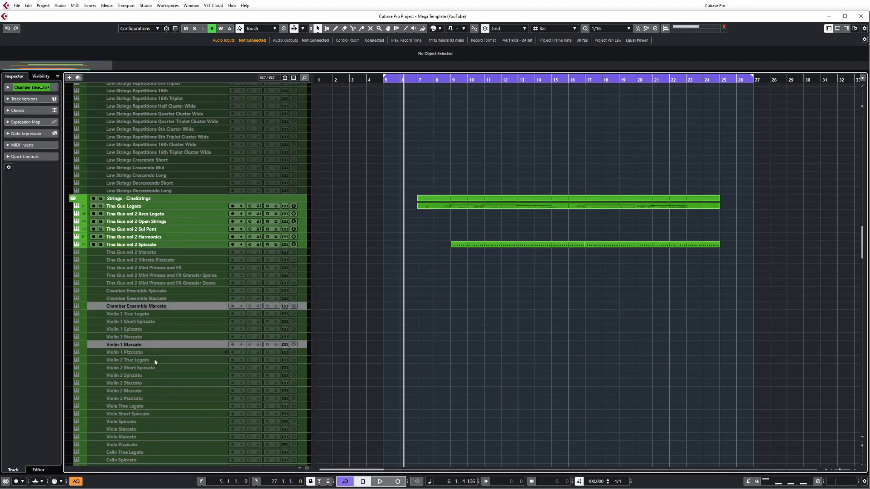
pyautogui.keyDown('ctrl'); pyautogui.click(157, 399); pyautogui.keyUp('ctrl')
pyautogui.keyDown('ctrl'); pyautogui.click(152, 432); pyautogui.keyUp('ctrl')
pyautogui.scroll(-10, 224, 334)
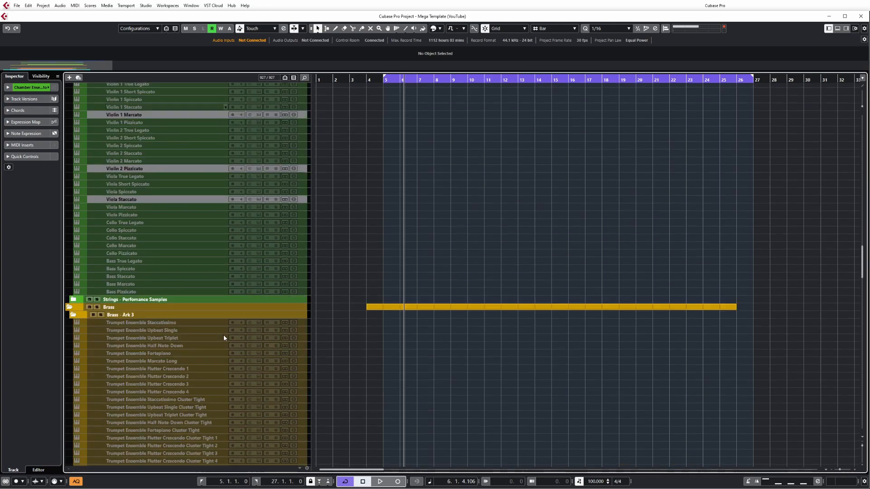
pyautogui.rightClick(166, 200)
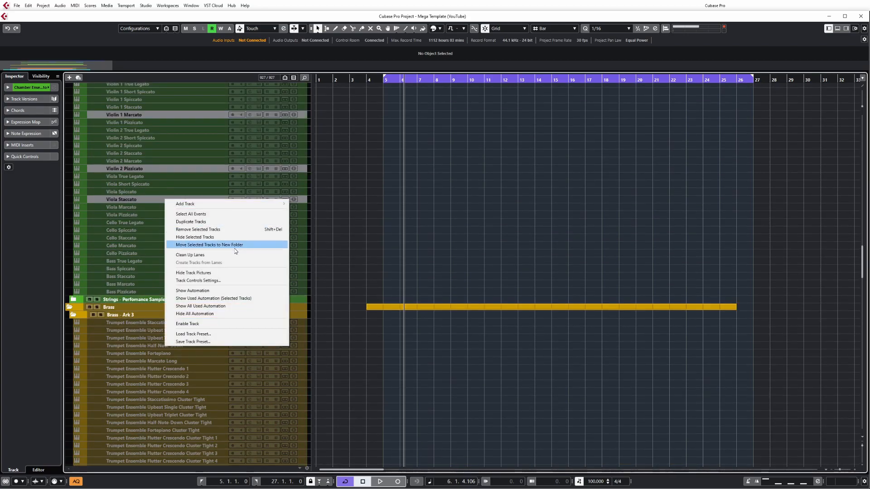
pyautogui.click(223, 324)
# Step: Expand the Perc - Damage FX Hits, Damage Drums Ethnic, Damage Drums Epic, ARK 3 Solos and ARK 3 Ens folders
pyautogui.scroll(8, 437, 258)
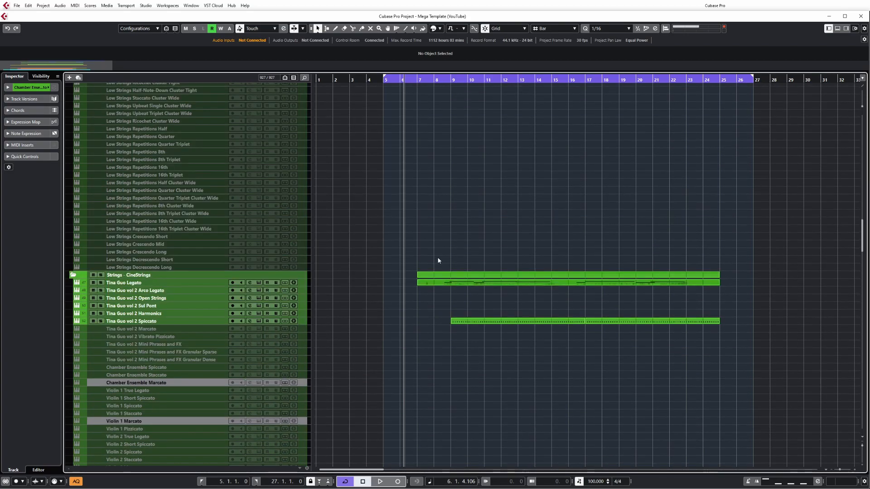
pyautogui.scroll(8, 438, 259)
pyautogui.scroll(8, 435, 262)
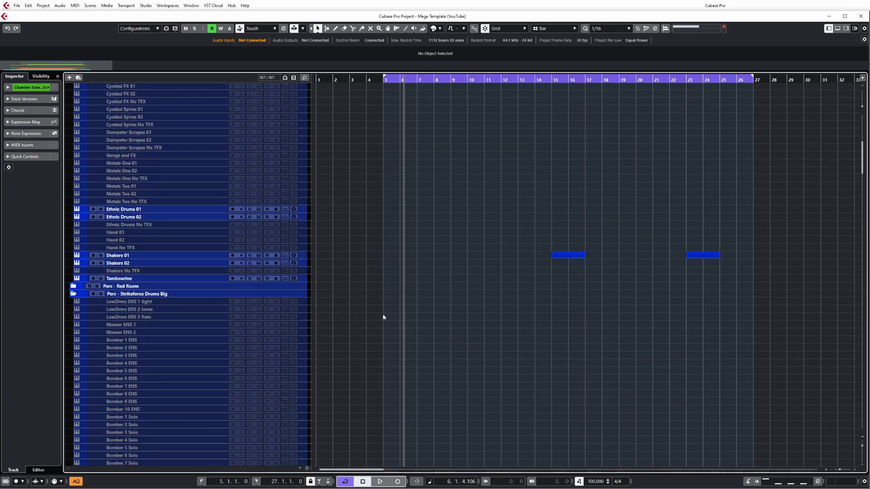
pyautogui.scroll(8, 383, 317)
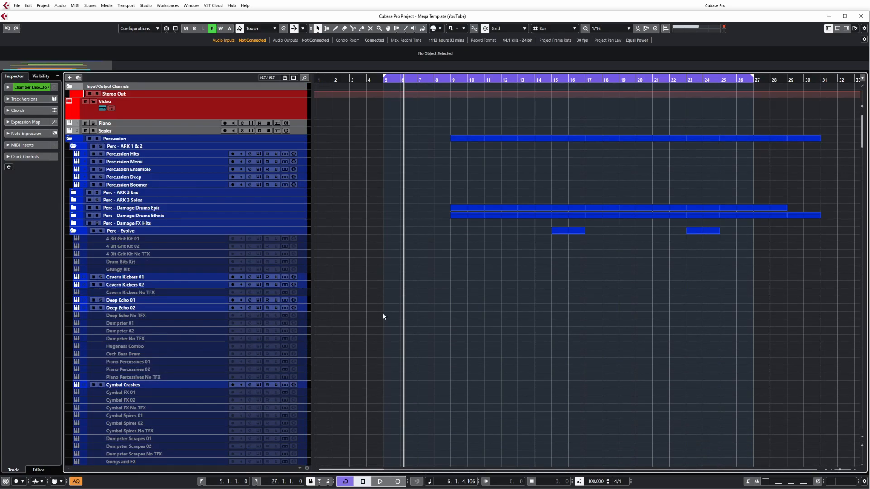
pyautogui.click(73, 223)
pyautogui.click(73, 215)
pyautogui.click(72, 208)
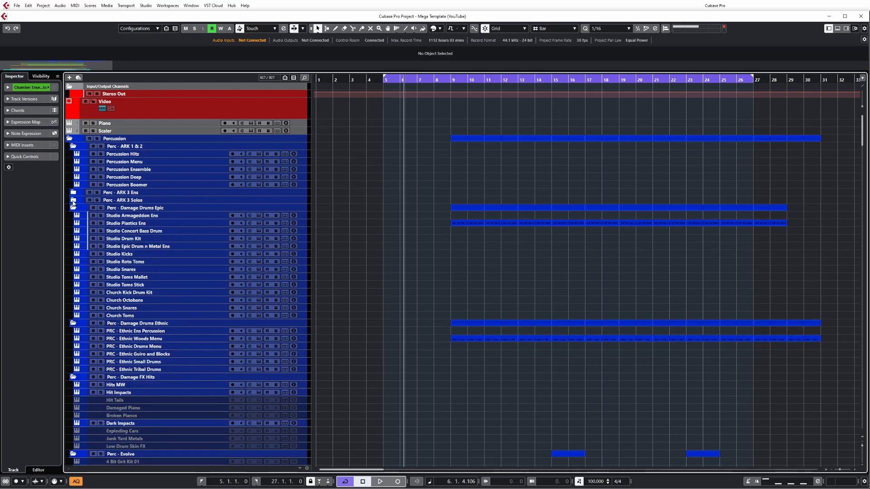
pyautogui.click(73, 200)
pyautogui.click(73, 192)
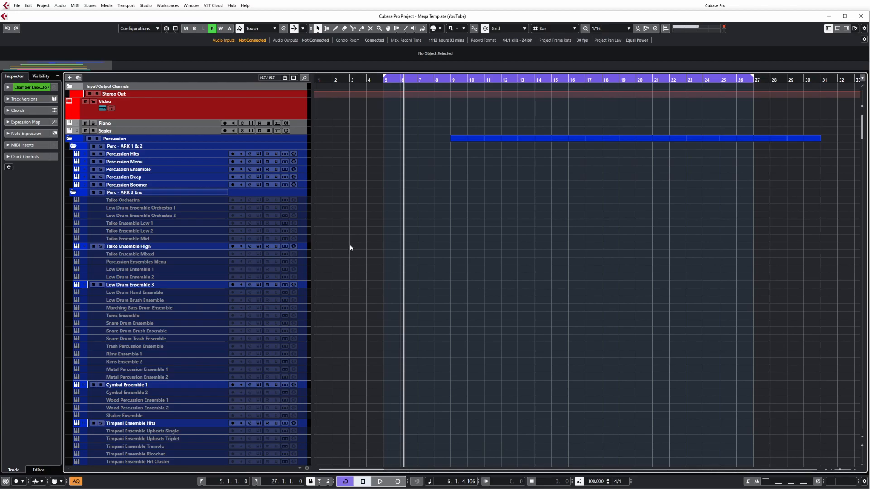
# Step: Collapse six percussion subfolders one after another, from Perc - ARK 3 Ens down through Perc - Evolve
pyautogui.scroll(-15, 370, 244)
pyautogui.scroll(-20, 371, 245)
pyautogui.scroll(15, 372, 250)
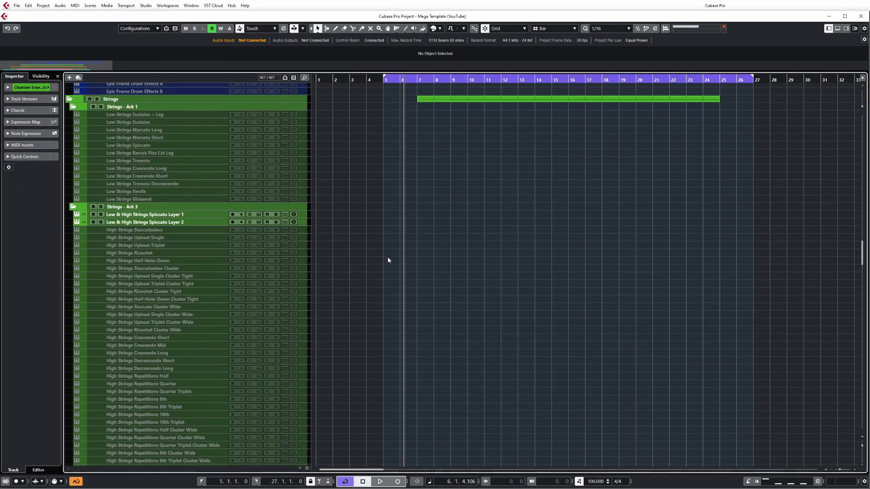
pyautogui.scroll(15, 388, 257)
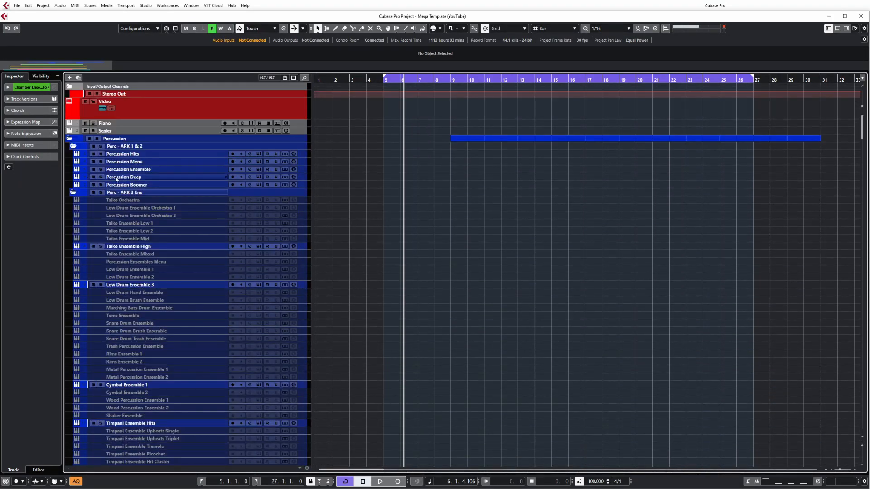
pyautogui.click(73, 192)
pyautogui.click(73, 200)
pyautogui.click(73, 207)
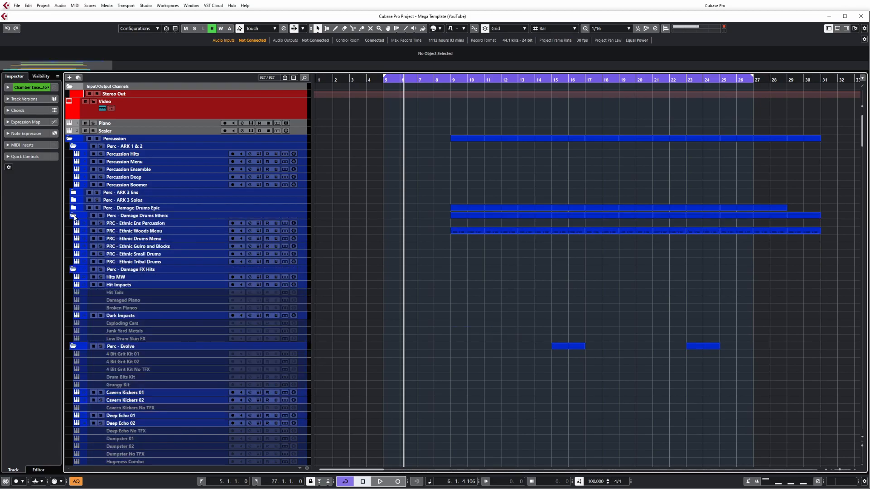
pyautogui.click(73, 215)
pyautogui.click(73, 223)
pyautogui.click(73, 230)
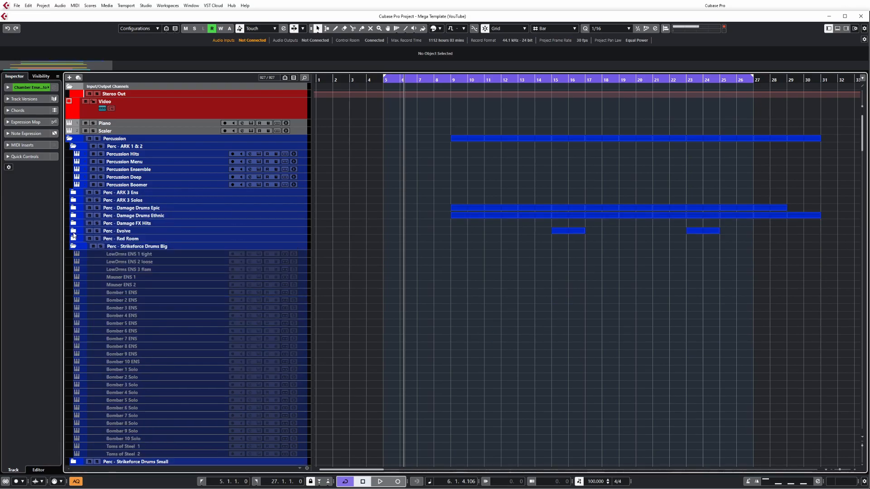
# Step: Expand the Perc - Evolve, Damage FX Hits, Damage Drums Ethnic, Damage Drums Epic and ARK 3 Solos folders, leaving ARK 3 Ens collapsed
pyautogui.click(73, 231)
pyautogui.click(73, 223)
pyautogui.click(73, 215)
pyautogui.click(73, 208)
pyautogui.click(73, 200)
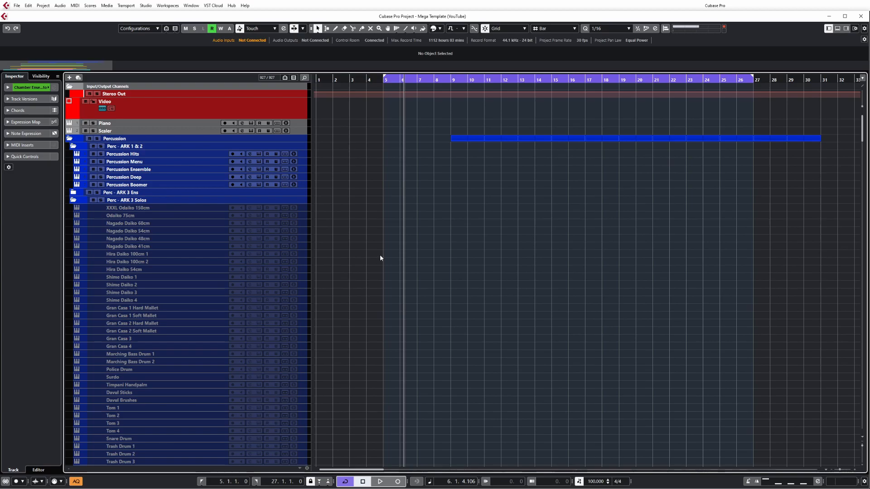
# Step: Hide all disabled tracks across the project so that only the enabled ones are listed
pyautogui.hotkey('ctrl', 'alt', 'h')
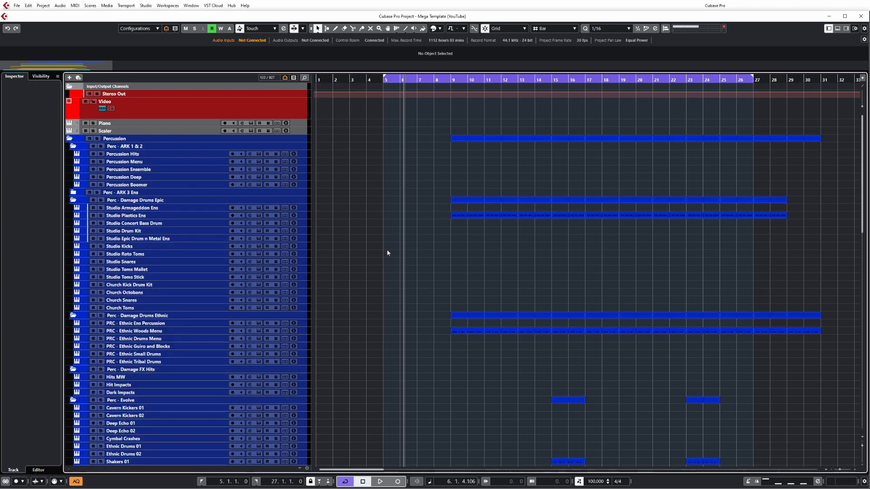
pyautogui.scroll(-10, 387, 253)
pyautogui.scroll(-6, 385, 251)
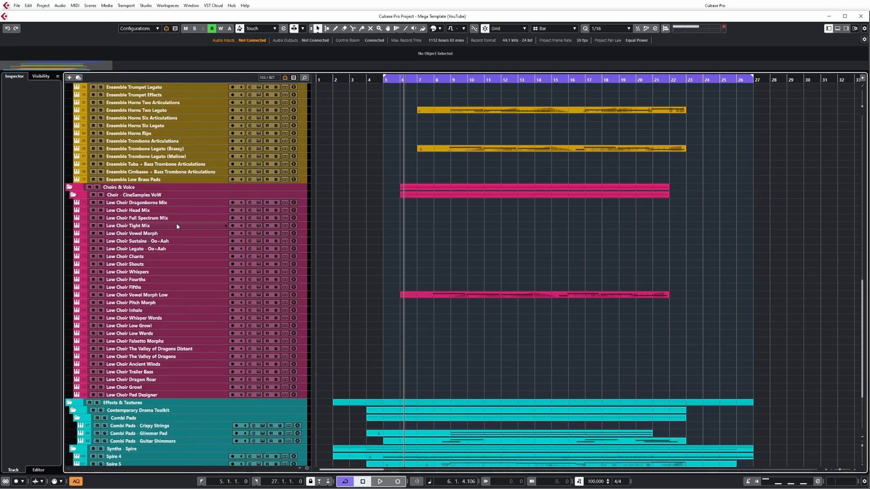
pyautogui.scroll(15, 210, 401)
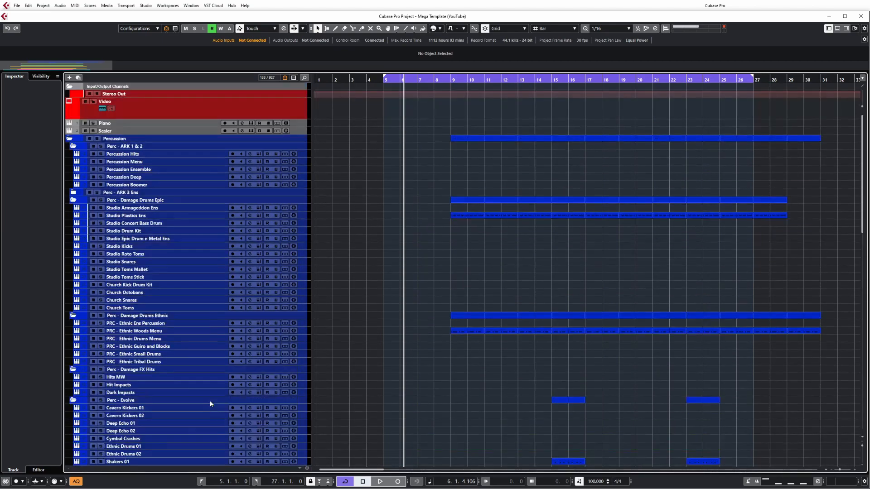
# Step: Examine the filtered track list across the Percussion, Strings, Brass, Choirs & Voice and Effects & Textures folders
pyautogui.scroll(-15, 210, 400)
pyautogui.scroll(9, 261, 366)
pyautogui.scroll(10, 261, 365)
pyautogui.scroll(-3, 261, 362)
pyautogui.scroll(3, 272, 356)
pyautogui.scroll(-10, 352, 285)
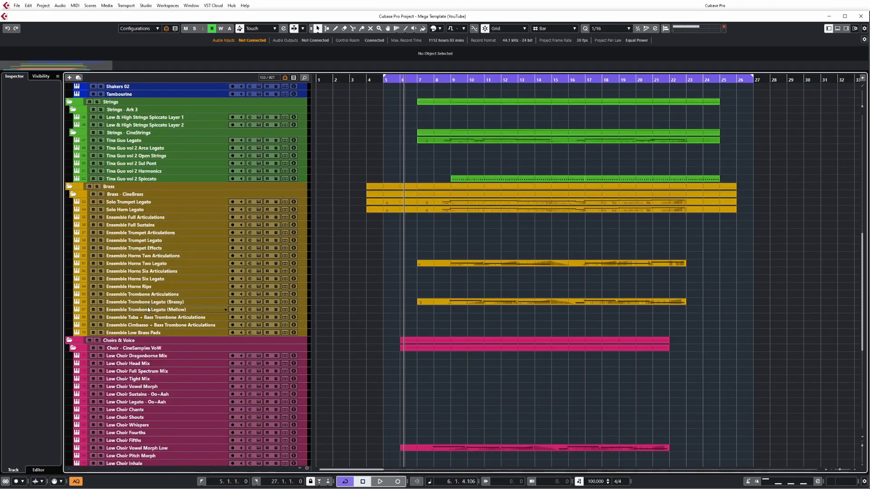
pyautogui.scroll(-3, 382, 262)
pyautogui.scroll(3, 383, 262)
pyautogui.scroll(3, 510, 254)
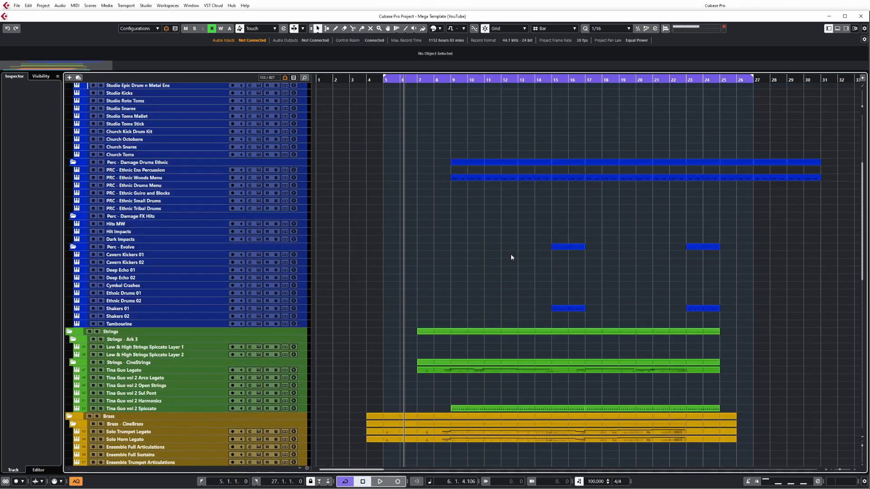
pyautogui.scroll(-3, 456, 296)
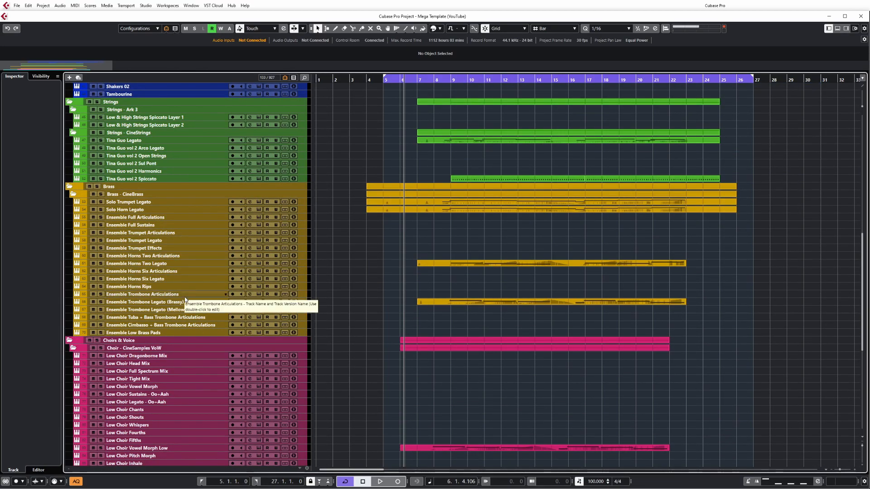
pyautogui.scroll(-5, 415, 266)
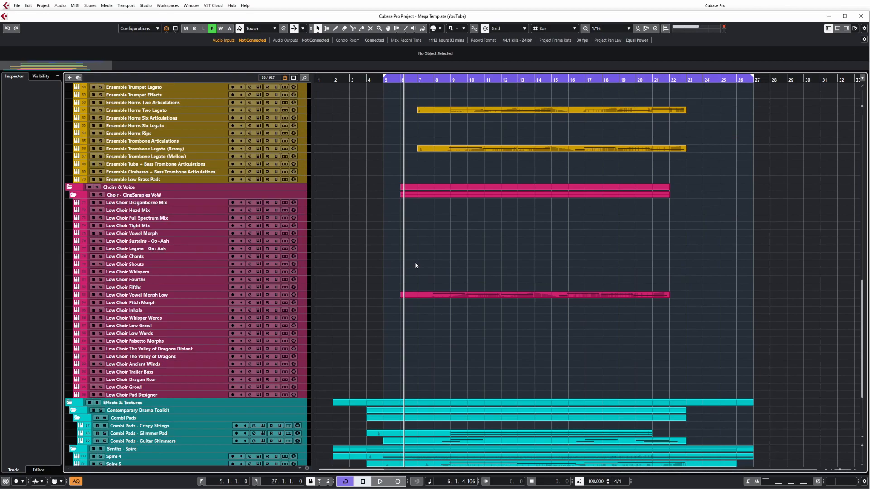
pyautogui.scroll(-3, 413, 264)
pyautogui.scroll(10, 422, 274)
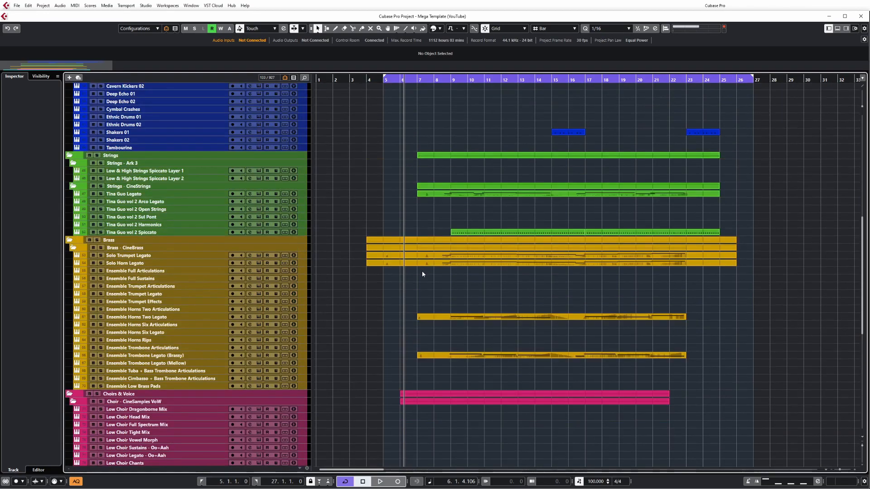
# Step: Show only the tracks that contain data, hiding every empty track across the project
pyautogui.scroll(10, 422, 274)
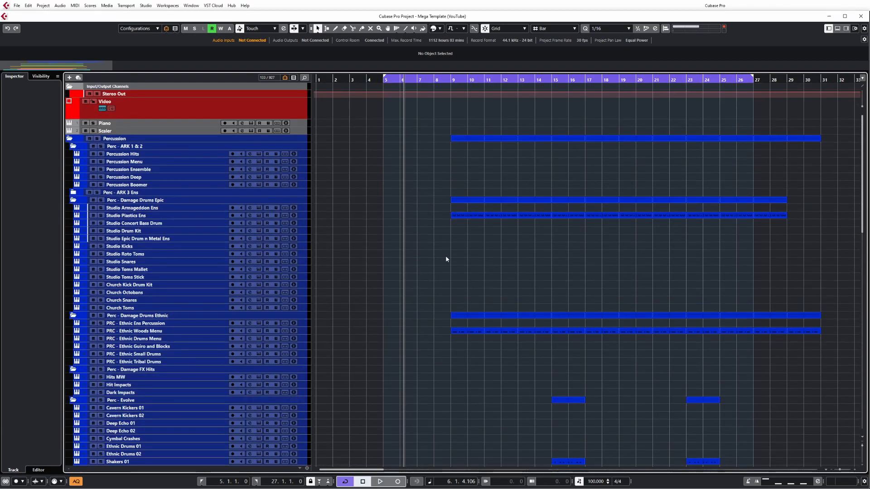
pyautogui.hotkey('ctrl', 'alt', 'd')
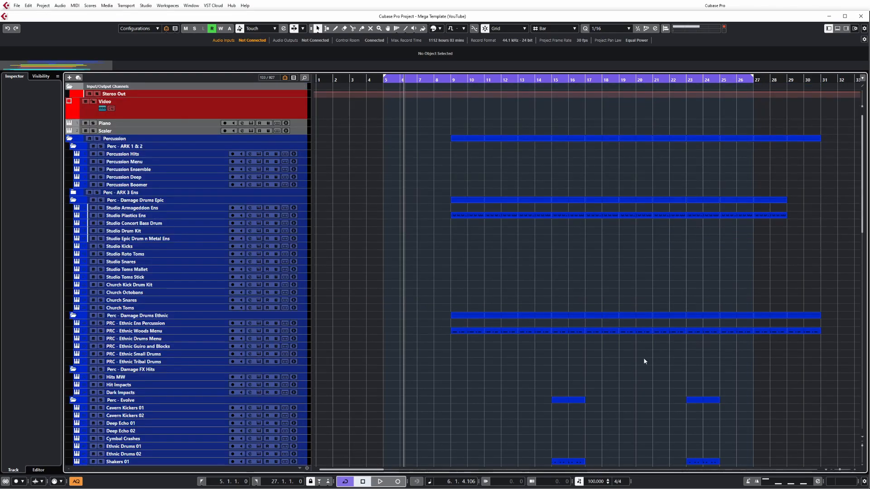
# Step: Bring back the enabled tracks, copy the Low Choir Vowel Morph Low part onto Low Choir Inhale and Low Choir Low Growl, and list only tracks with data
pyautogui.scroll(-5, 646, 357)
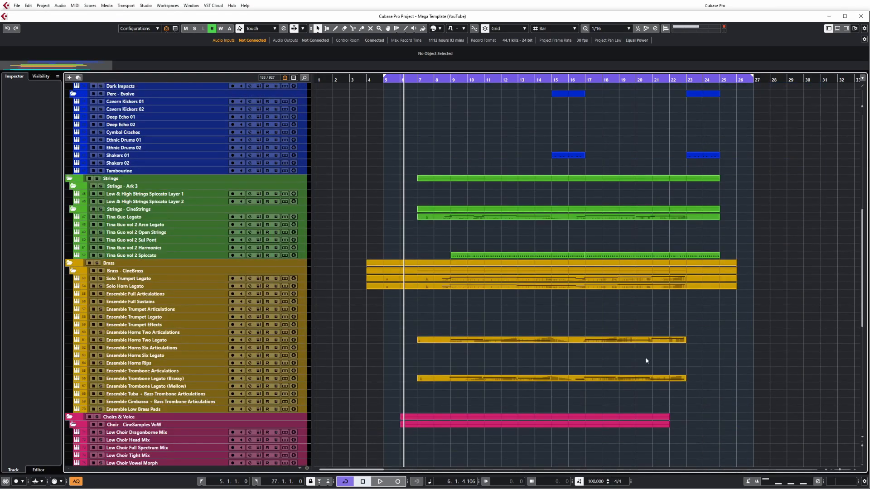
pyautogui.scroll(-10, 646, 357)
pyautogui.scroll(3, 627, 349)
pyautogui.moveTo(515, 274); pyautogui.dragTo(511, 292)
pyautogui.click(762, 274)
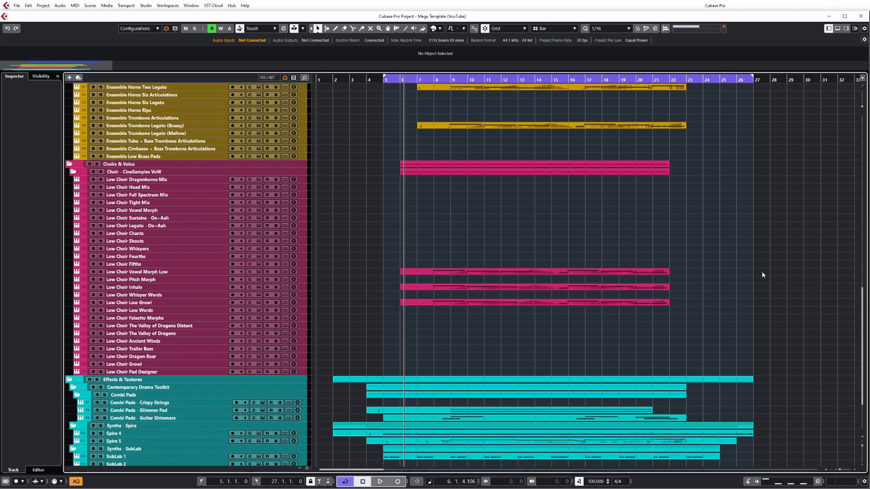
pyautogui.hotkey('ctrl', 'shift', 'd')
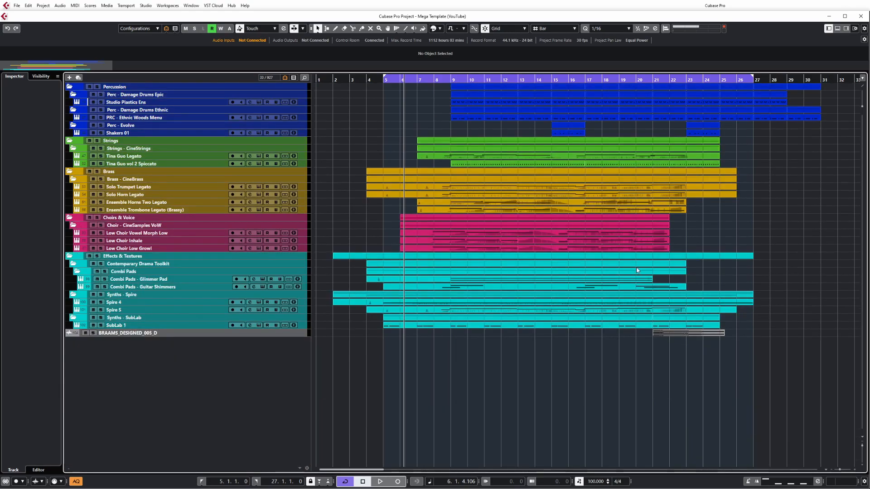
# Step: Delete all parts on the Low Choir Vowel Morph Low, Low Choir Inhale and Low Choir Low Growl tracks
pyautogui.click(482, 243)
pyautogui.press('Delete')
pyautogui.click(502, 243)
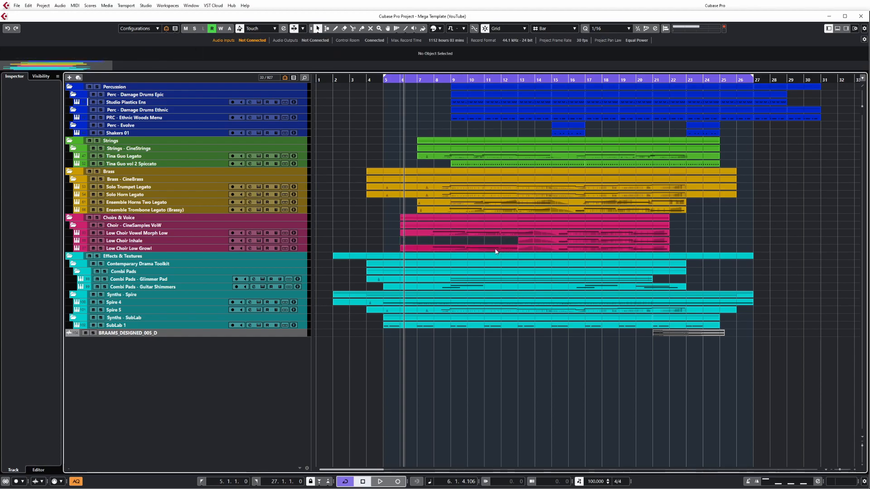
pyautogui.click(496, 250)
pyautogui.press('Delete')
pyautogui.click(538, 247)
pyautogui.press('Delete')
pyautogui.click(535, 241)
pyautogui.press('Delete')
pyautogui.click(530, 234)
pyautogui.press('Delete')
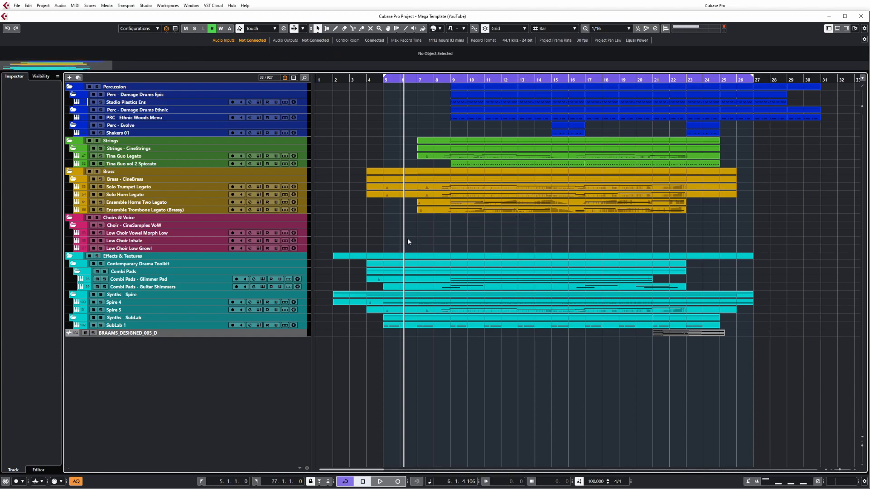
# Step: Record a short MIDI take on the Low Choir Inhale track and delete the recorded part
pyautogui.click(210, 242)
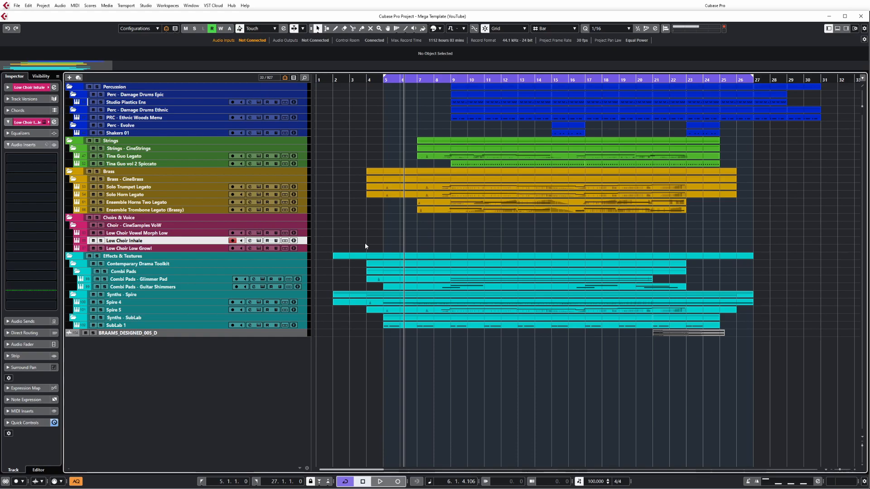
pyautogui.press('XF86AudioRaiseVolume')
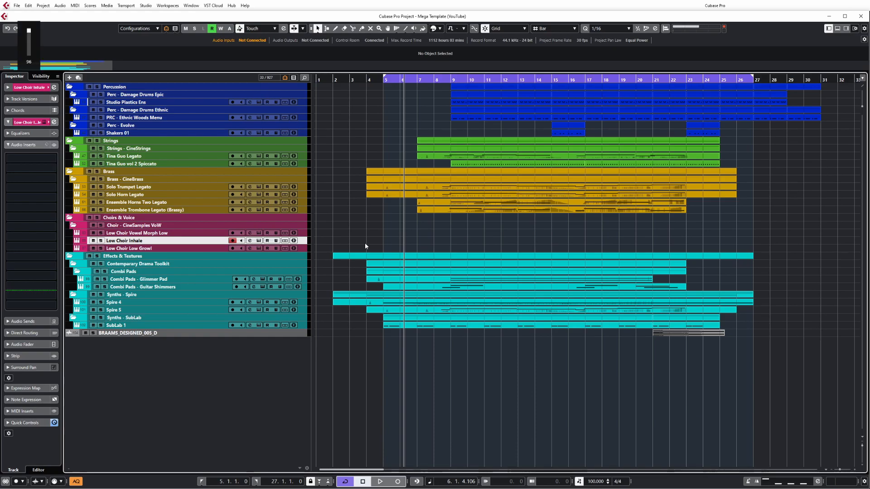
pyautogui.press('KP_Multiply')
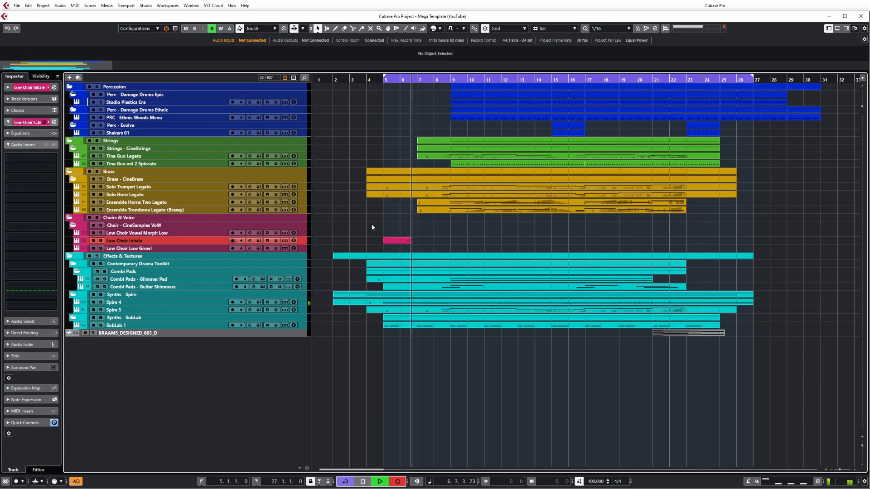
pyautogui.press('space')
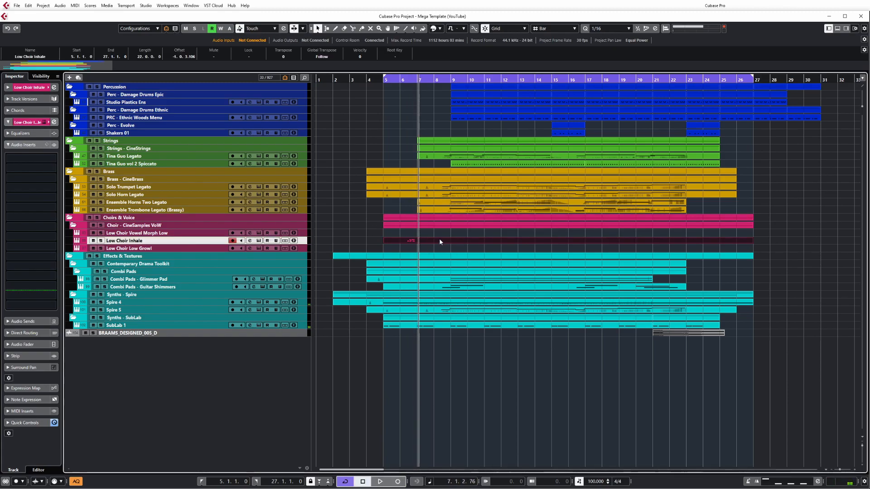
pyautogui.press('Delete')
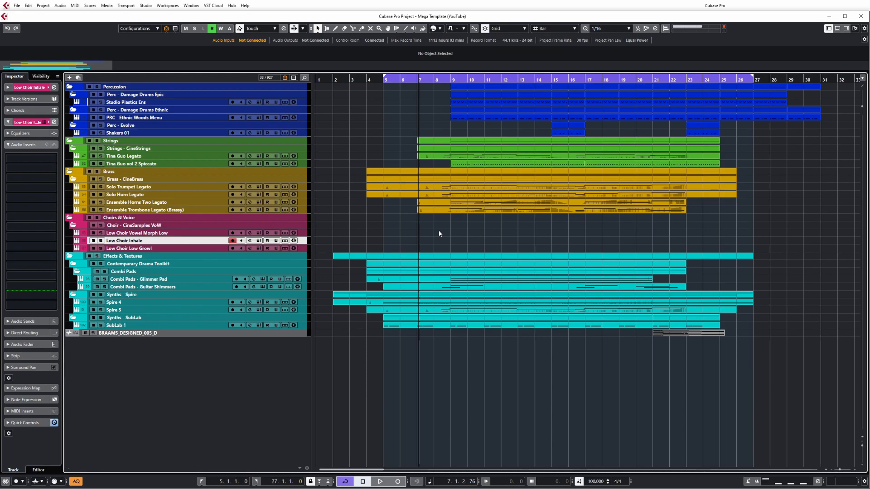
# Step: Refresh the track list to show only tracks with data, and switch back to the list of all enabled tracks
pyautogui.hotkey('shift', 'd')
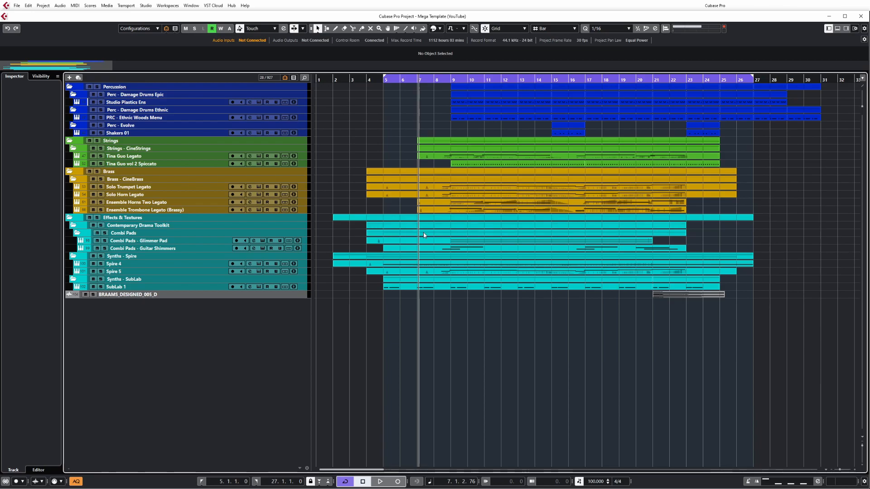
pyautogui.hotkey('shift', 'z')
# Step: Examine the list of enabled tracks from the Percussion folder down to the Group Tracks
pyautogui.scroll(-6, 451, 257)
pyautogui.scroll(6, 457, 253)
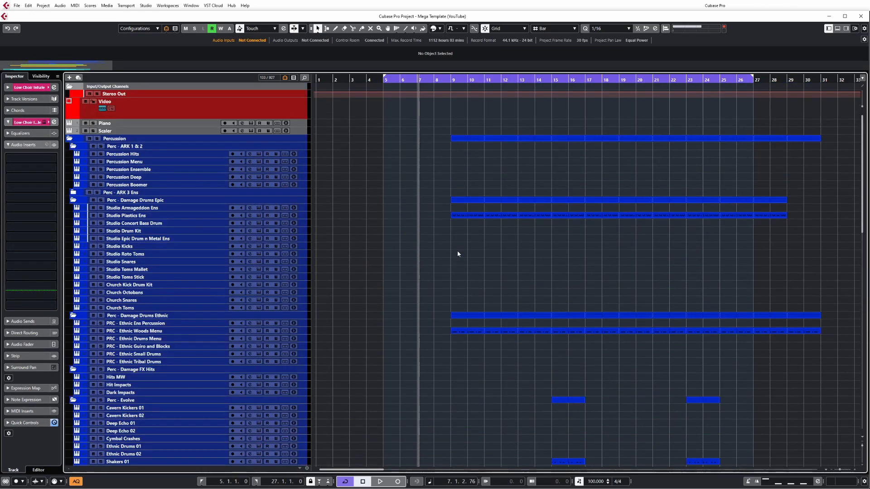
pyautogui.scroll(-6, 458, 253)
pyautogui.scroll(6, 458, 253)
pyautogui.scroll(-3, 457, 253)
pyautogui.scroll(-2, 458, 253)
pyautogui.scroll(5, 459, 252)
pyautogui.scroll(-10, 462, 253)
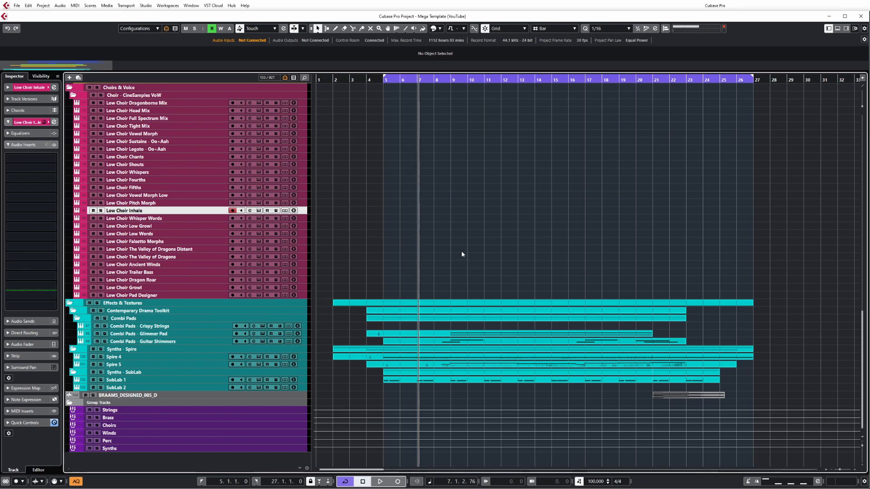
pyautogui.scroll(10, 462, 254)
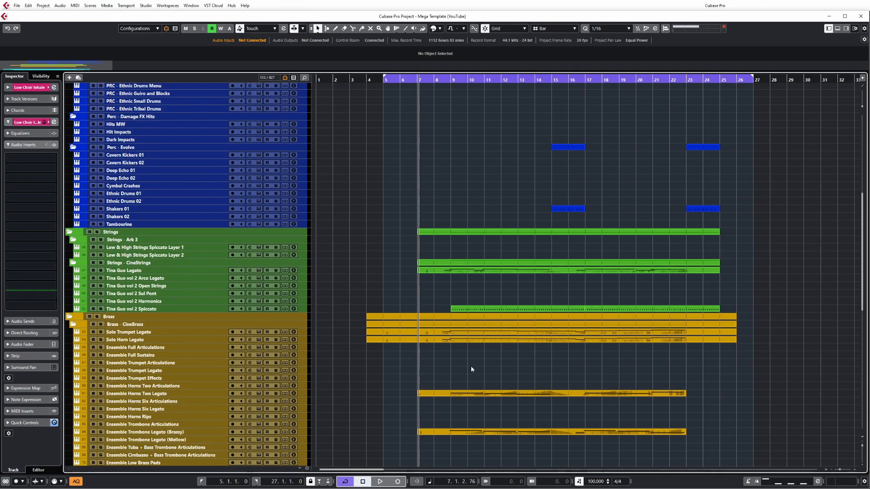
# Step: Show all tracks in the project and enable the Piccolo Articulations track in the Winds - CineWinds folder
pyautogui.hotkey('ctrl', 'shift', 'a')
pyautogui.scroll(-5, 375, 294)
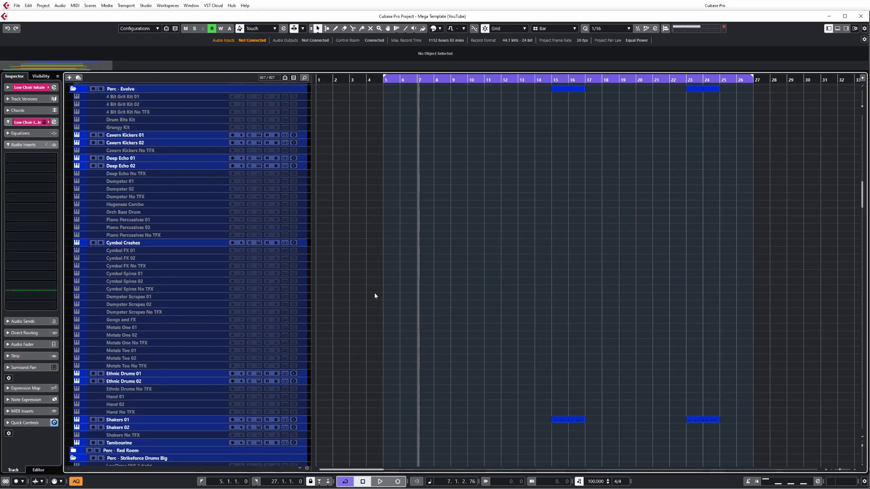
pyautogui.scroll(-20, 375, 295)
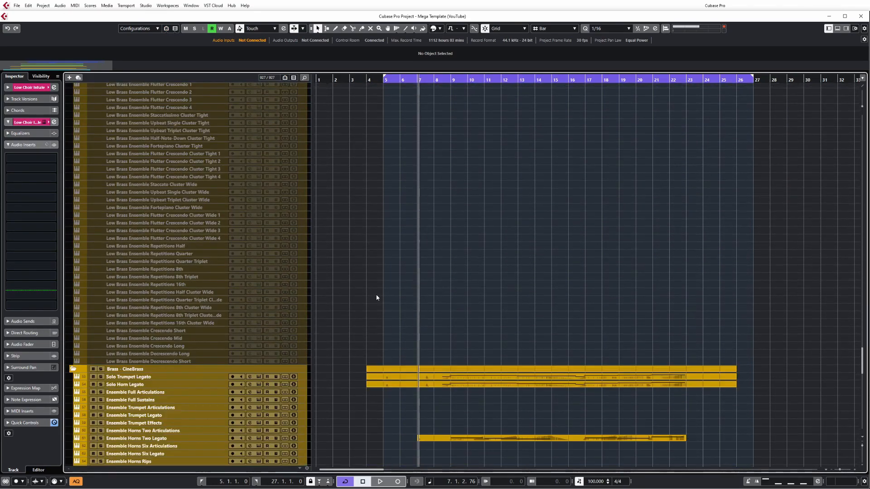
pyautogui.scroll(-5, 377, 297)
pyautogui.rightClick(157, 172)
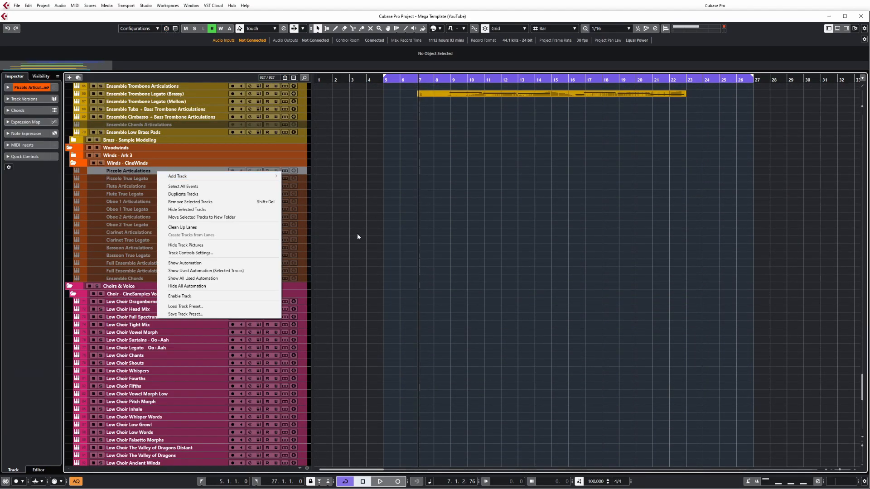
pyautogui.click(256, 296)
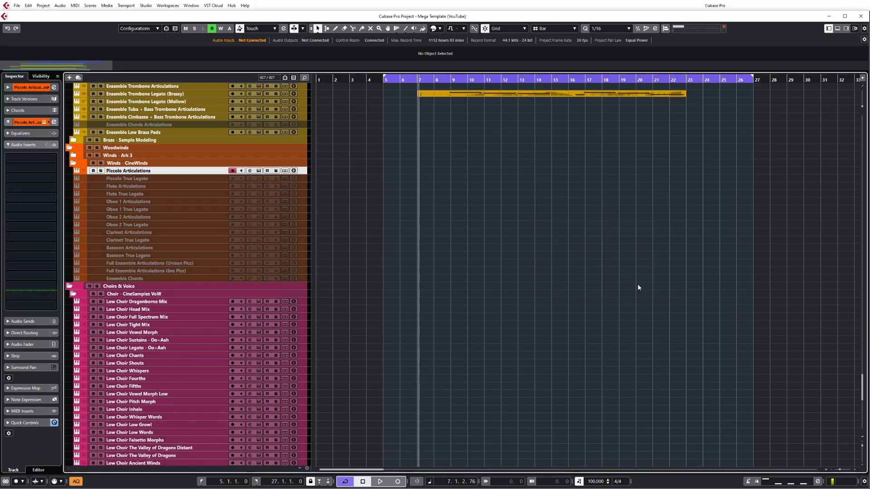
# Step: Hide the disabled tracks again and check the Woodwinds folder for the Piccolo Articulations track
pyautogui.scroll(-6, 628, 273)
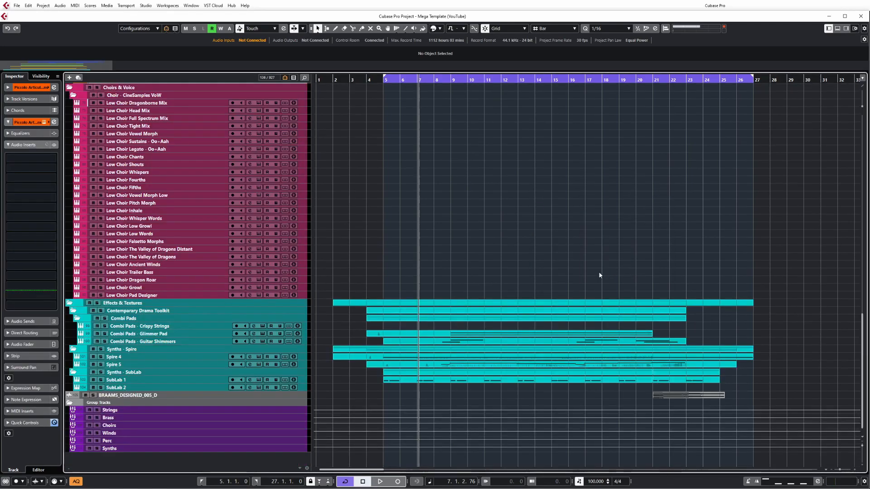
pyautogui.scroll(6, 606, 275)
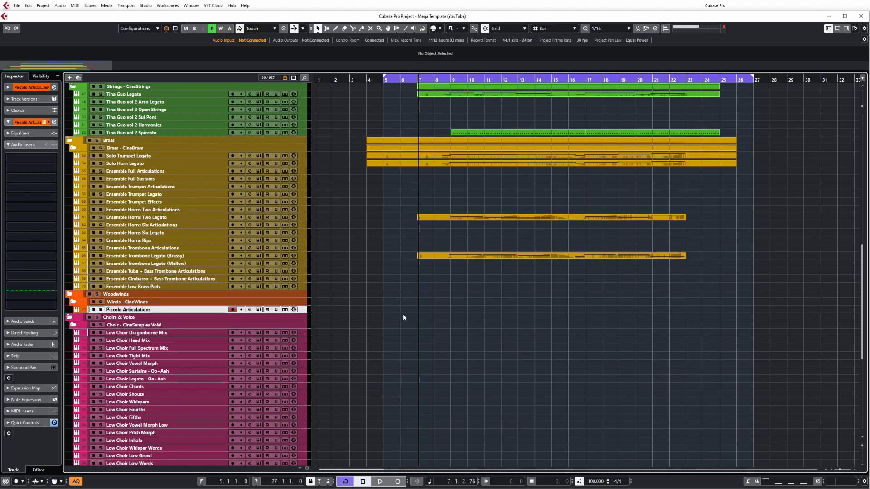
pyautogui.scroll(8, 403, 315)
pyautogui.hotkey('alt', 'd')
pyautogui.hotkey('alt', 'a')
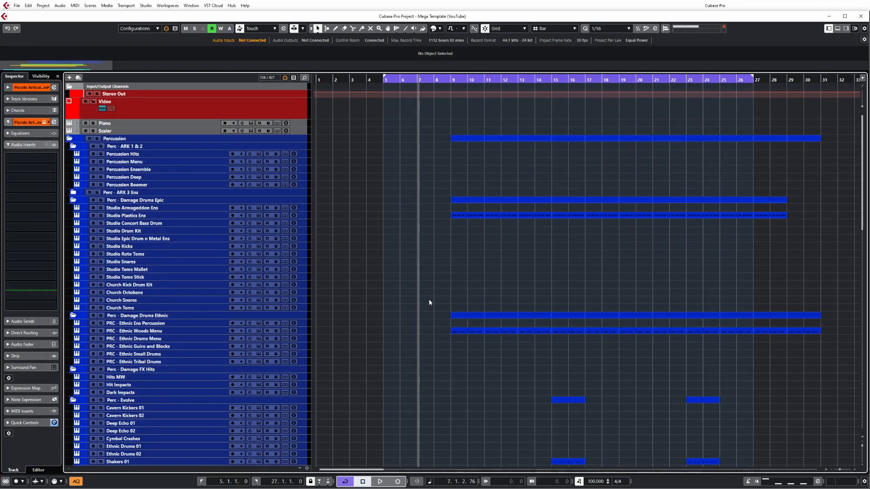
pyautogui.hotkey('alt', 'd')
pyautogui.hotkey('alt', 'a')
pyautogui.hotkey('alt', 'd')
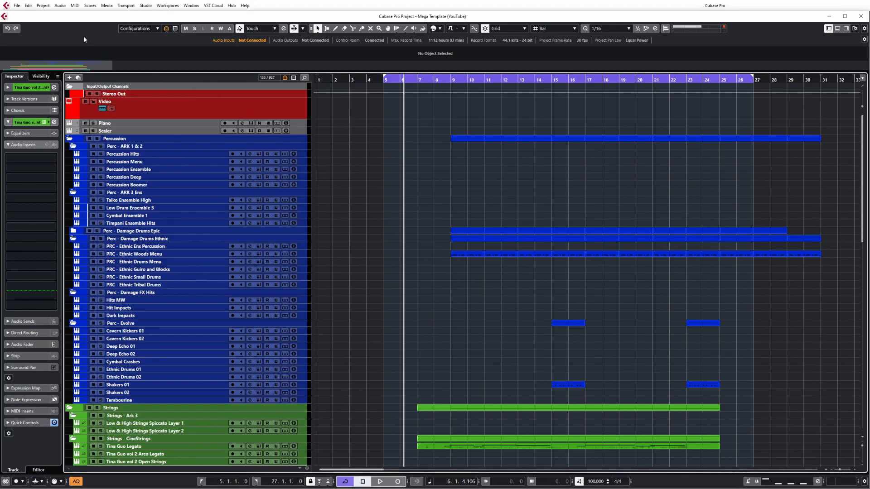
pyautogui.click(43, 6)
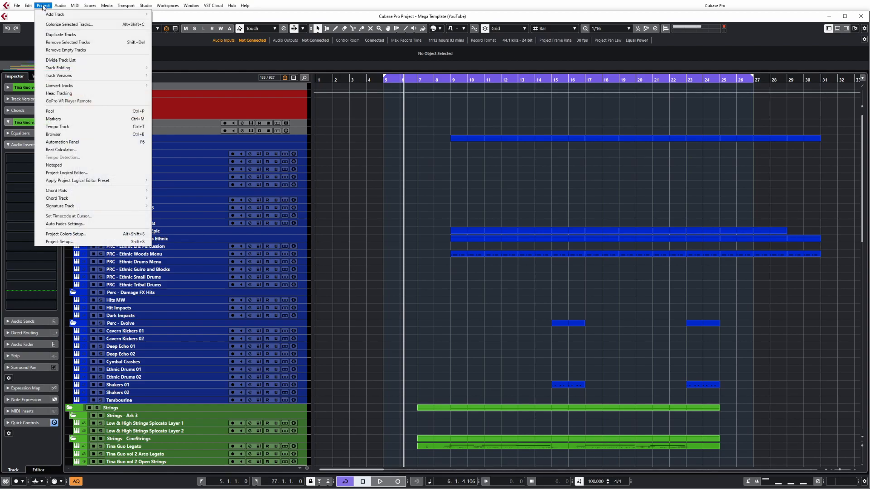
pyautogui.click(121, 175)
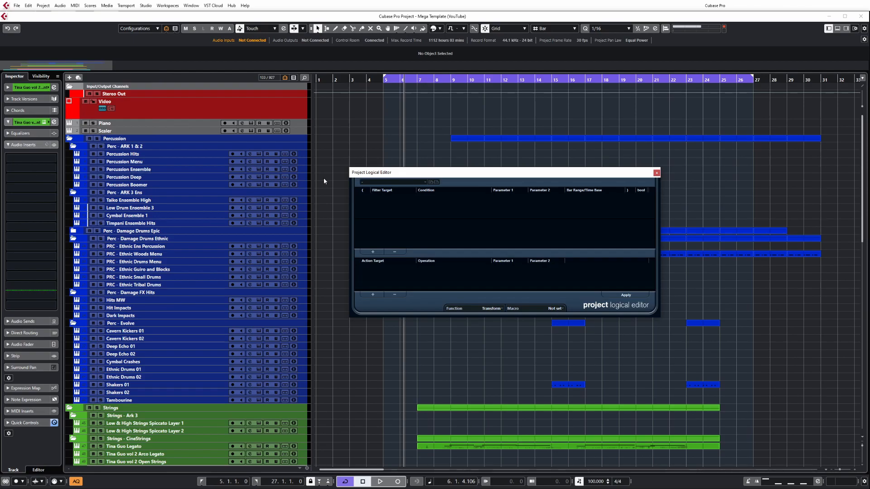
pyautogui.click(656, 173)
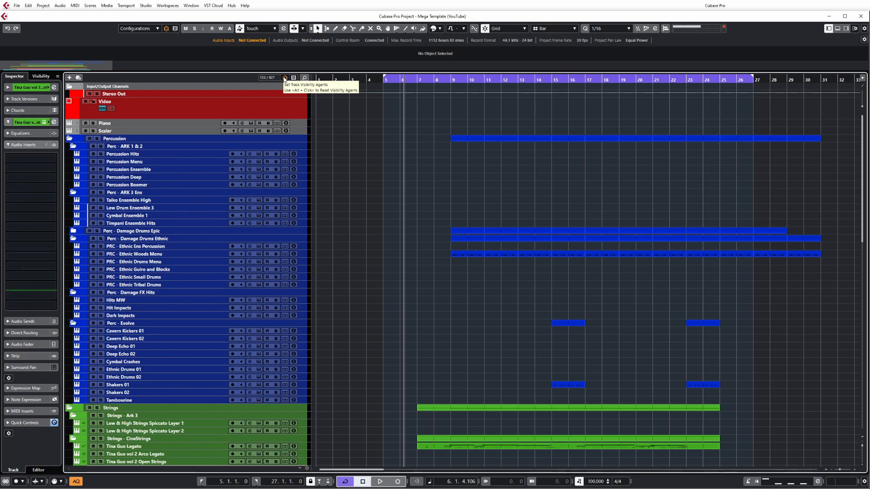
# Step: Open the Project Logical Editor from the track visibility agents and view its function choices, keeping Transform
pyautogui.click(285, 78)
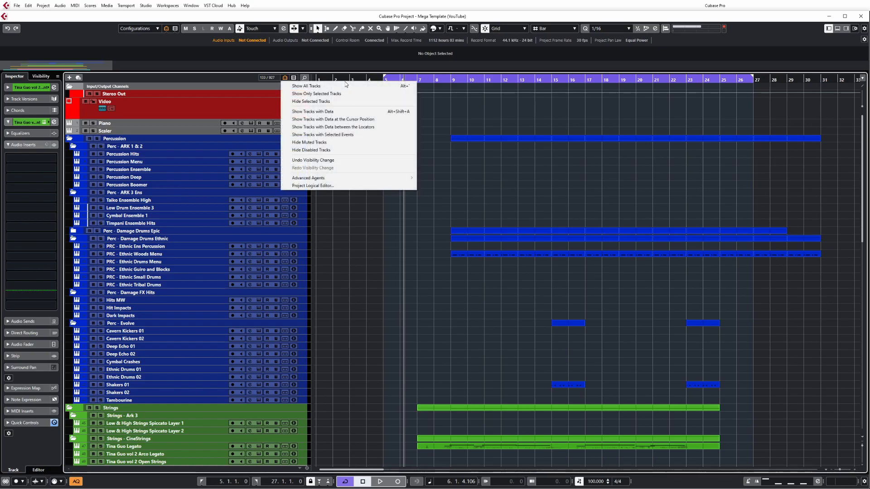
pyautogui.click(299, 187)
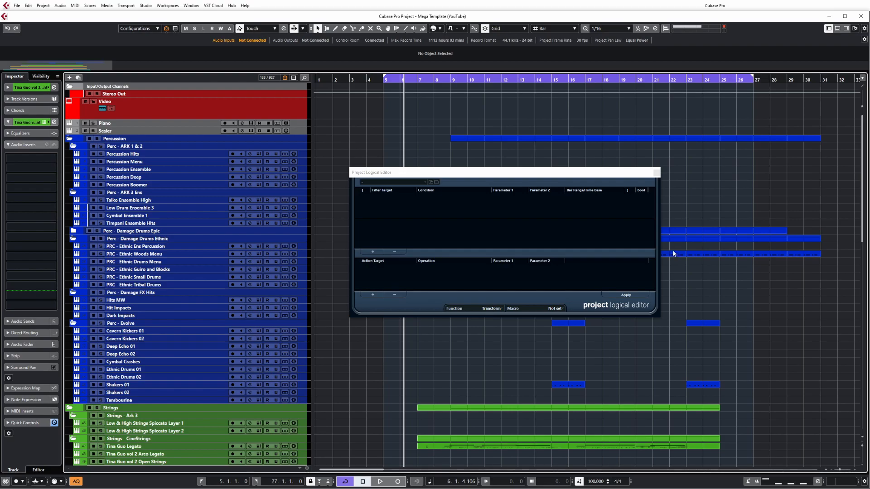
pyautogui.click(492, 309)
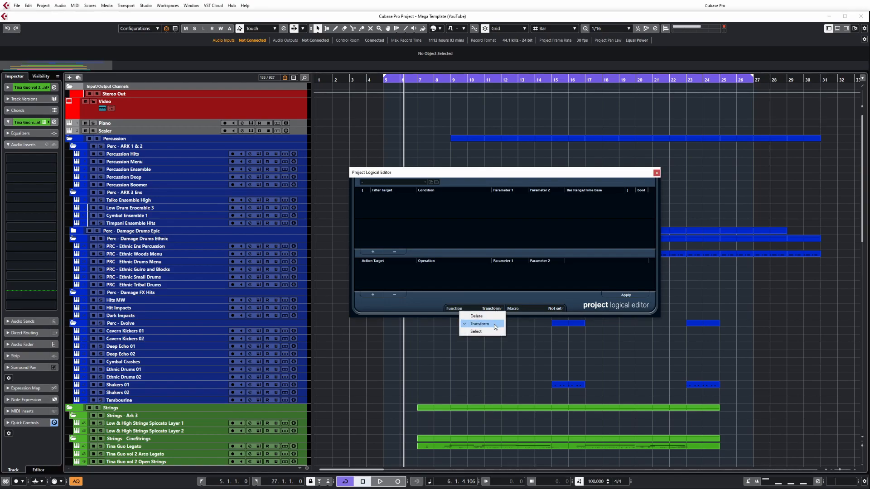
pyautogui.click(556, 290)
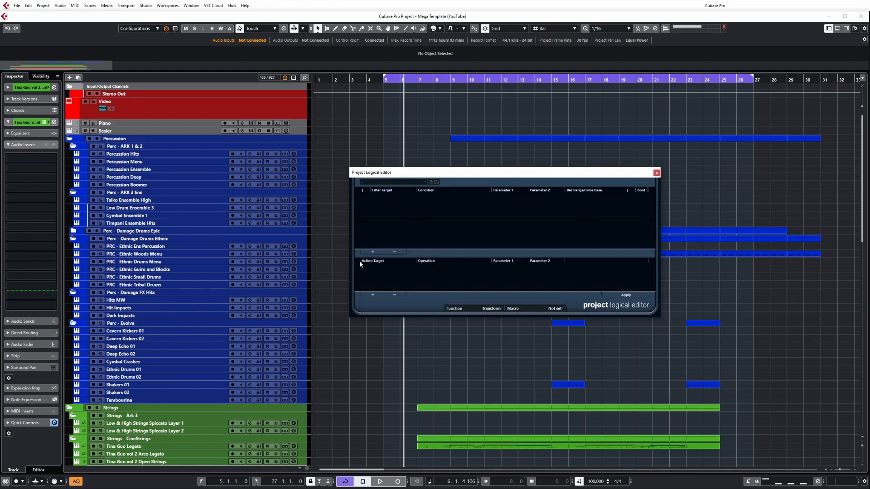
# Step: Switch the Project Logical Editor function to Delete, to Select and back to Transform
pyautogui.click(492, 311)
pyautogui.click(492, 314)
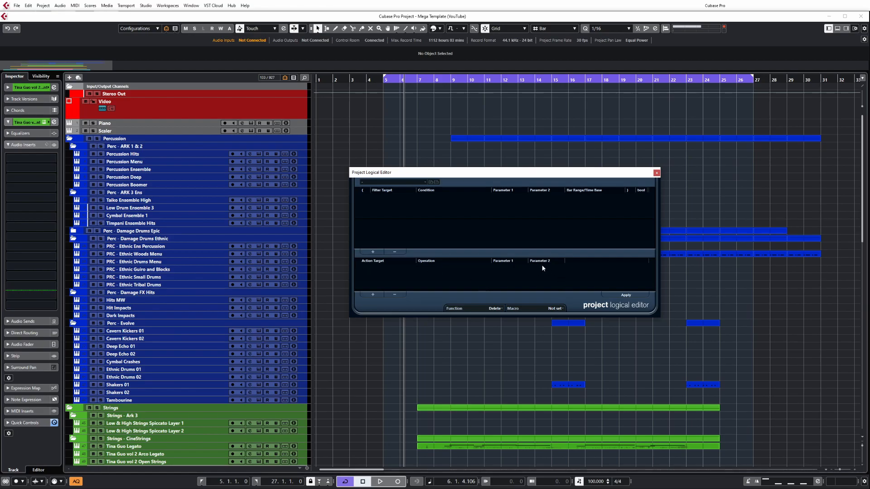
pyautogui.click(495, 310)
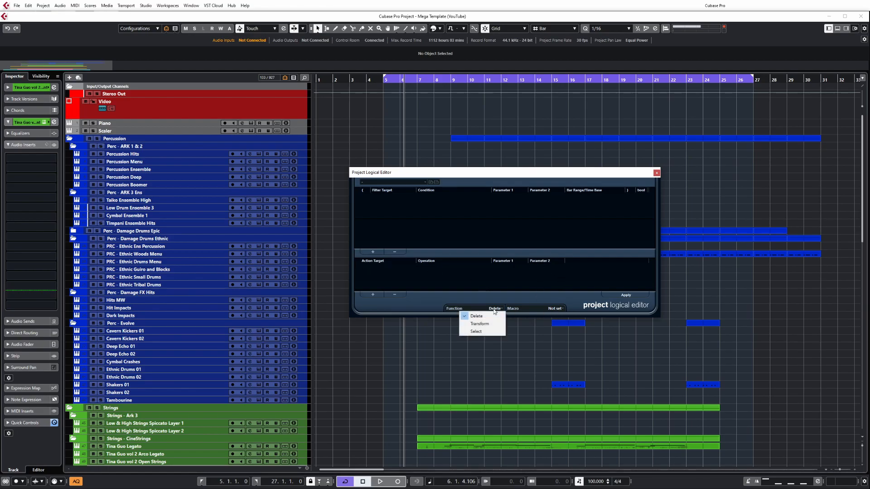
pyautogui.click(485, 334)
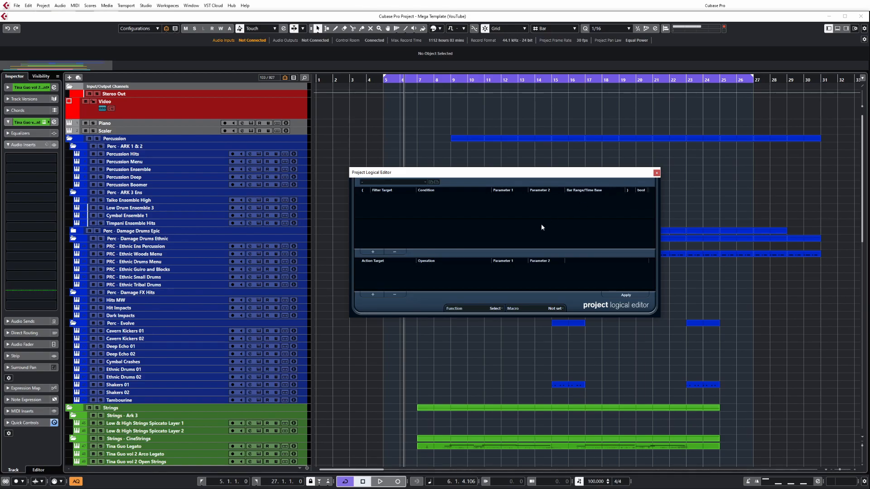
pyautogui.click(494, 309)
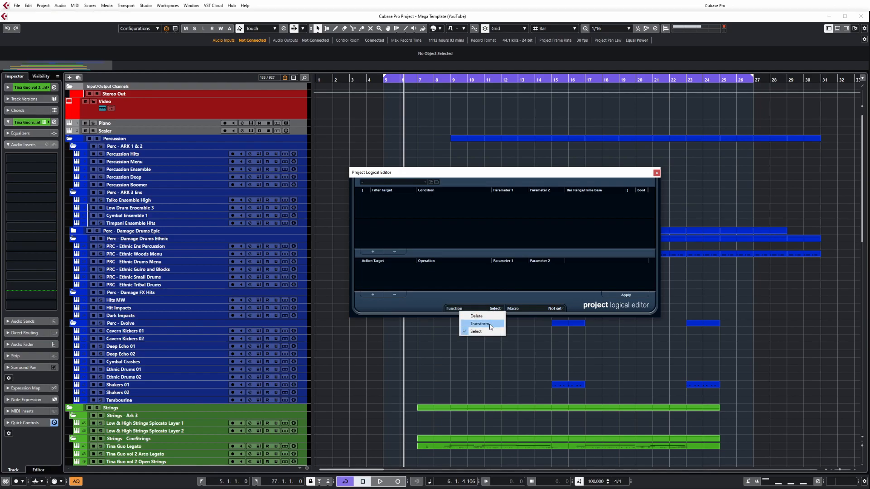
pyautogui.click(490, 325)
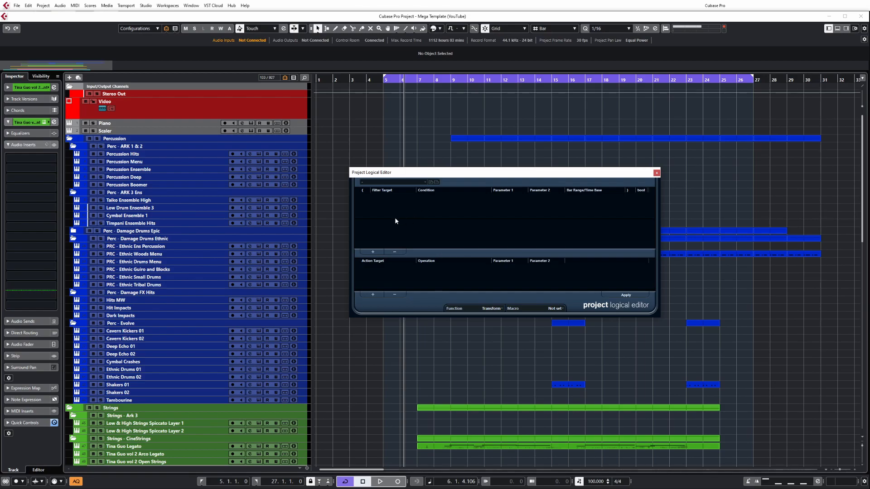
# Step: Add a filter condition with target Property, condition Property is set and parameter Is Disabled
pyautogui.click(373, 252)
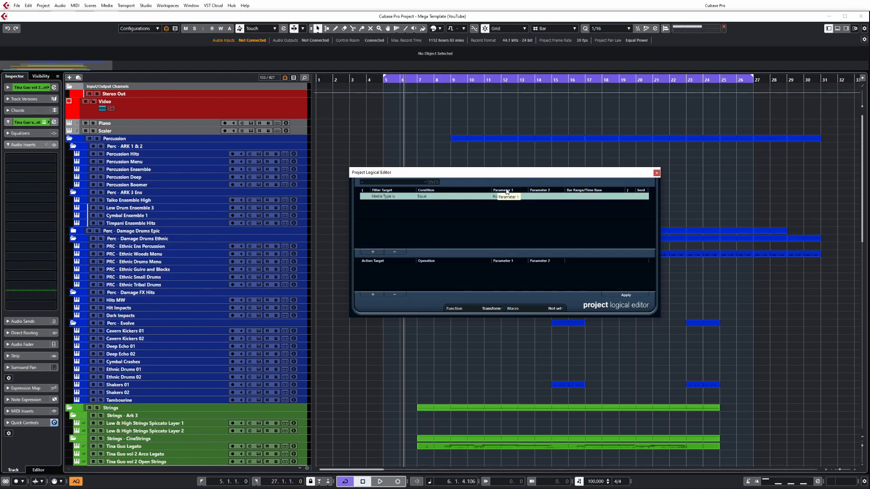
pyautogui.click(389, 197)
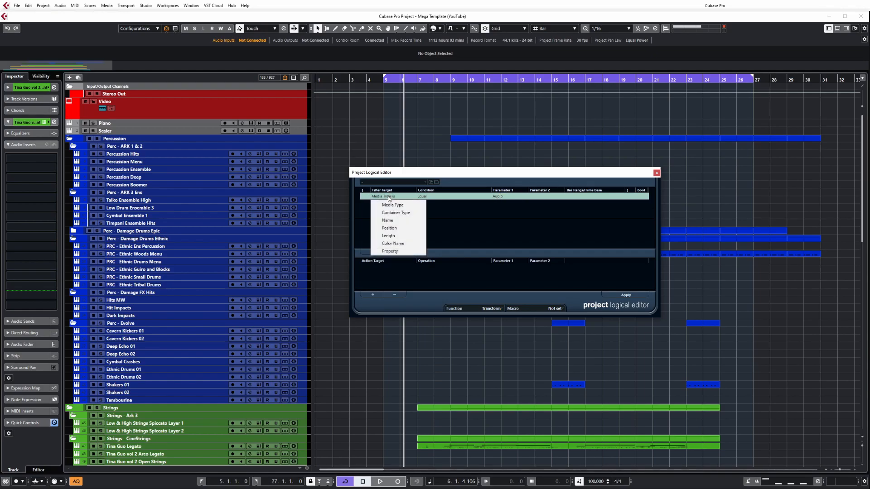
pyautogui.click(406, 252)
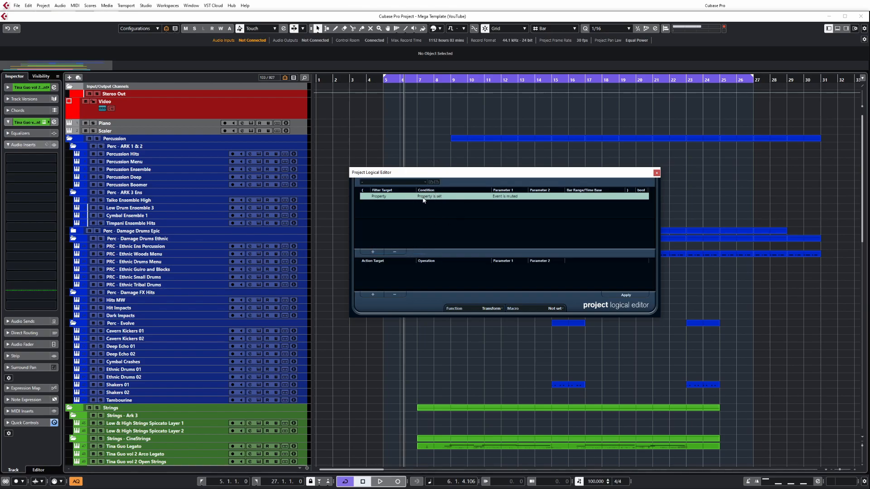
pyautogui.click(500, 198)
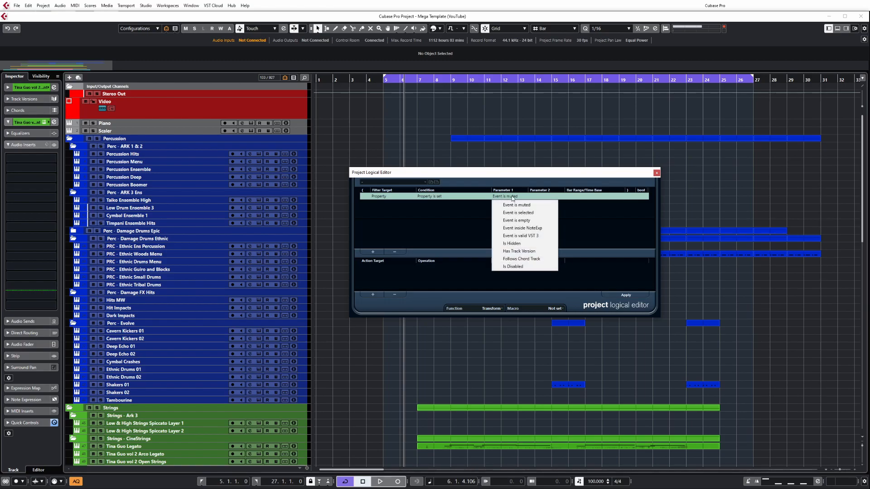
pyautogui.click(528, 267)
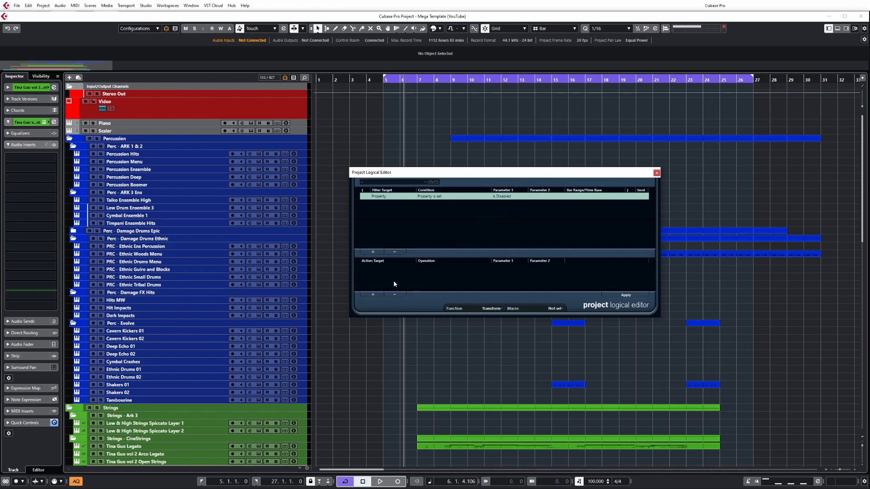
# Step: Add an action with target Track Operation, operation Hide Track and parameter Enable
pyautogui.click(372, 296)
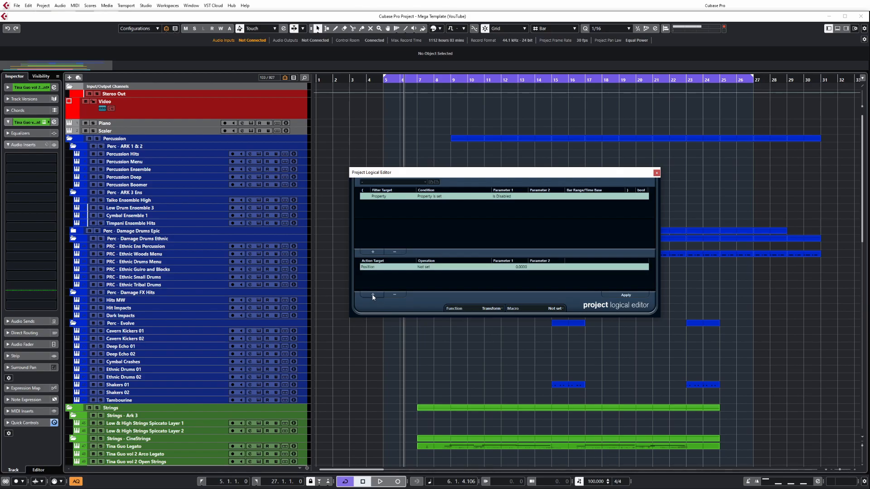
pyautogui.click(371, 269)
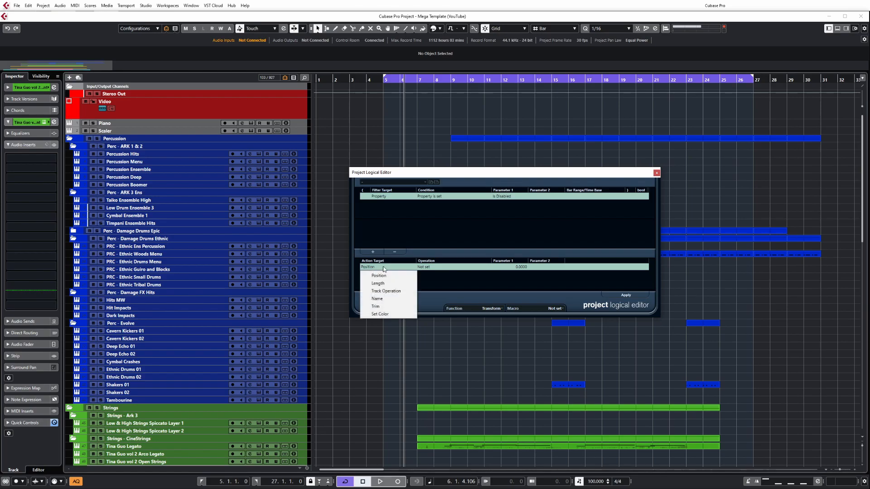
pyautogui.click(406, 290)
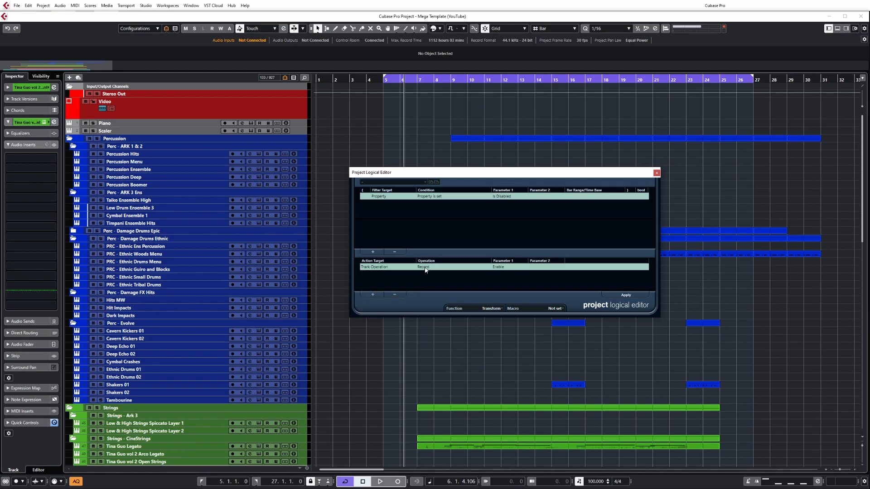
pyautogui.click(426, 268)
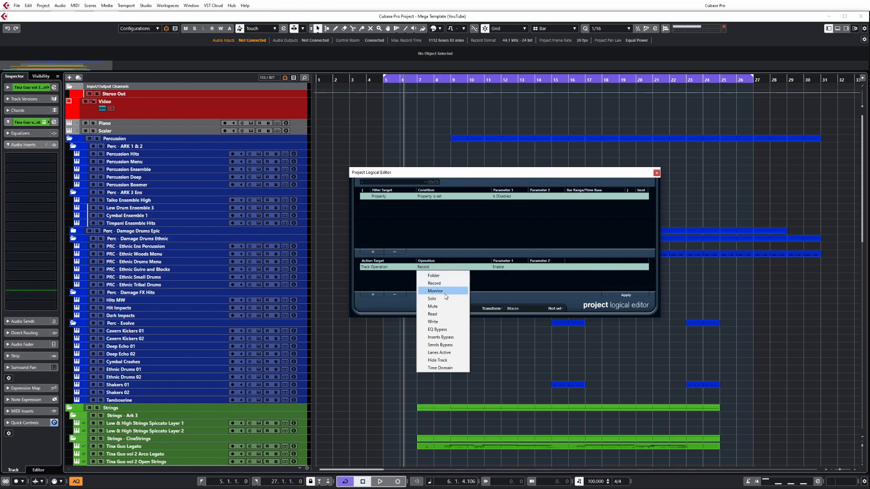
pyautogui.click(442, 361)
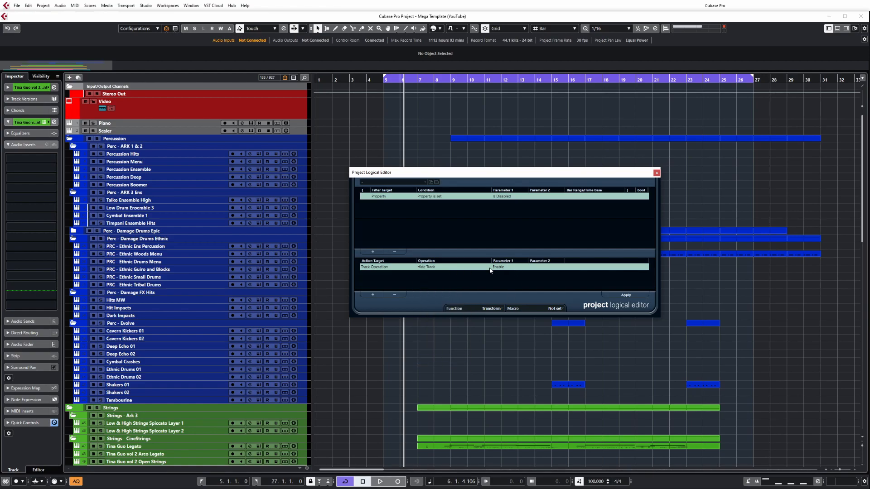
pyautogui.click(504, 270)
pyautogui.click(511, 276)
# Step: View the preset naming dialog without saving, and look through the stored presets for the one that hides disabled tracks
pyautogui.click(430, 182)
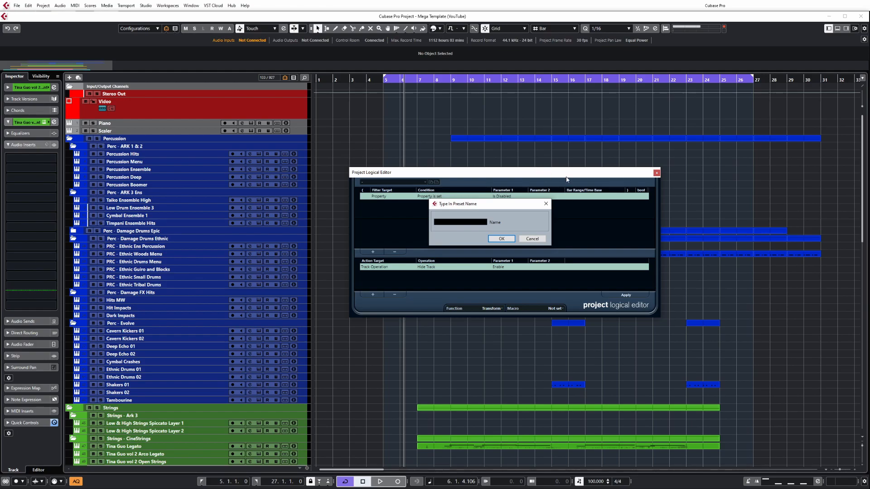
pyautogui.click(546, 204)
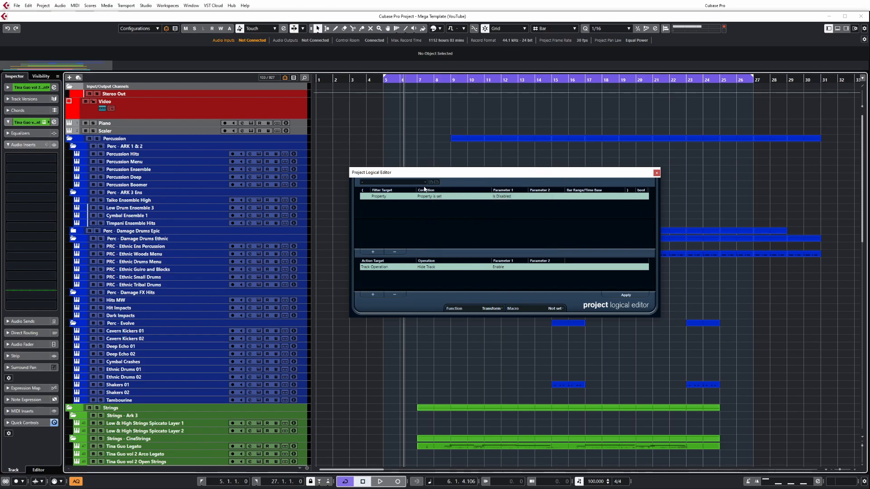
pyautogui.click(423, 184)
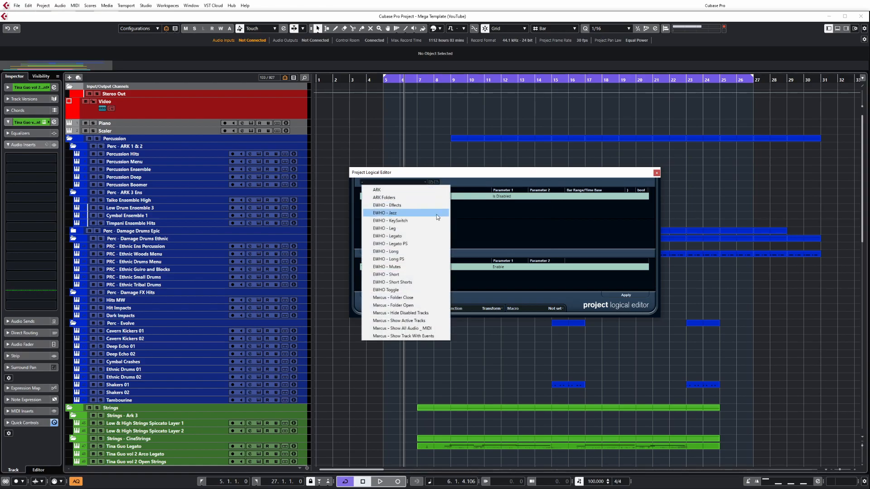
pyautogui.click(436, 313)
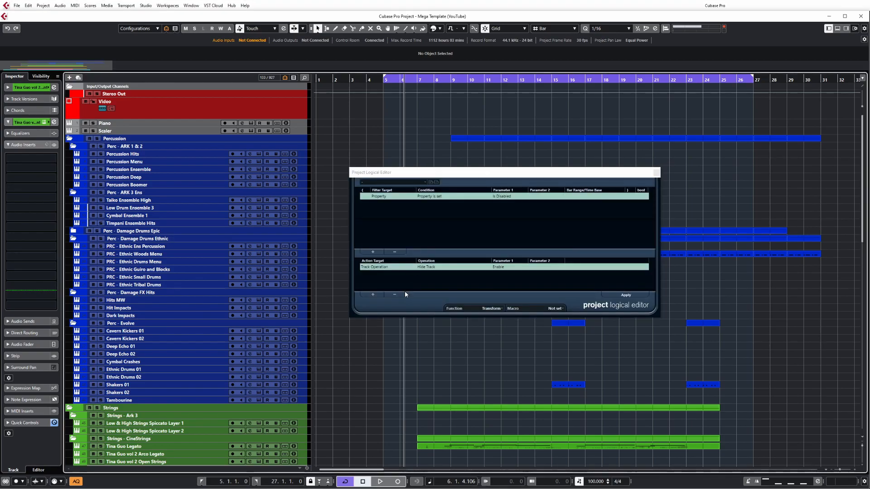
# Step: Remove the Hide Track action and the Is Disabled filter condition from the editor
pyautogui.click(403, 294)
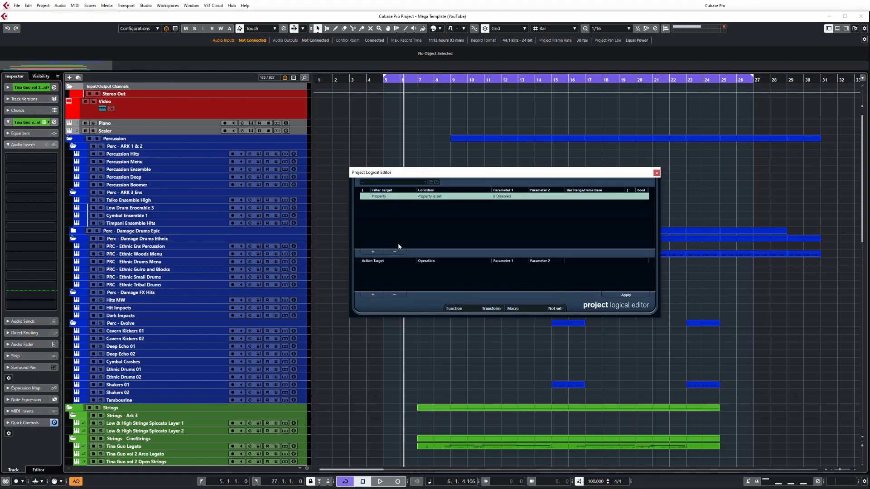
pyautogui.click(395, 252)
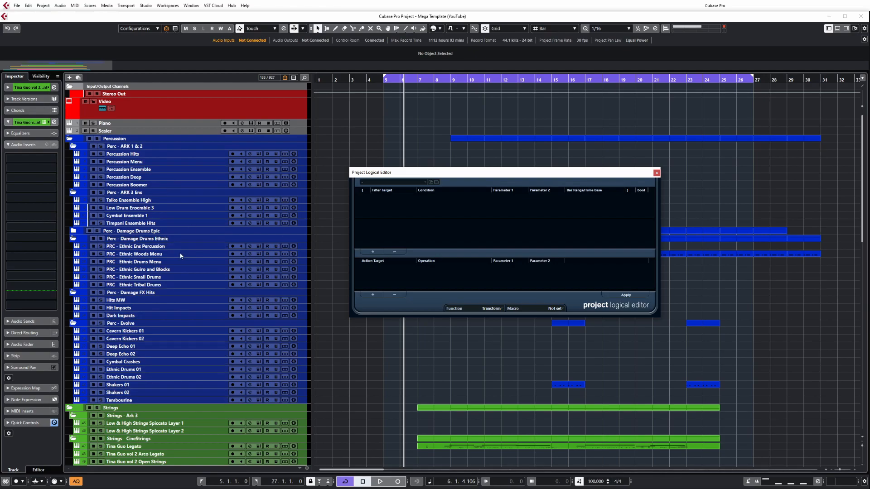
pyautogui.scroll(-10, 204, 318)
pyautogui.scroll(10, 180, 289)
pyautogui.scroll(-10, 180, 290)
pyautogui.scroll(10, 181, 291)
# Step: Add three filter conditions and set the filter target of each one to Property
pyautogui.click(372, 252)
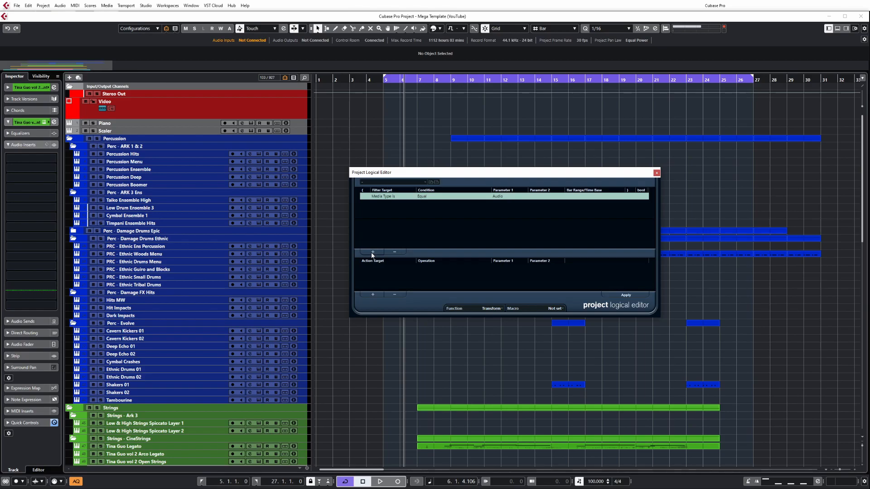
pyautogui.click(373, 252)
pyautogui.click(373, 252)
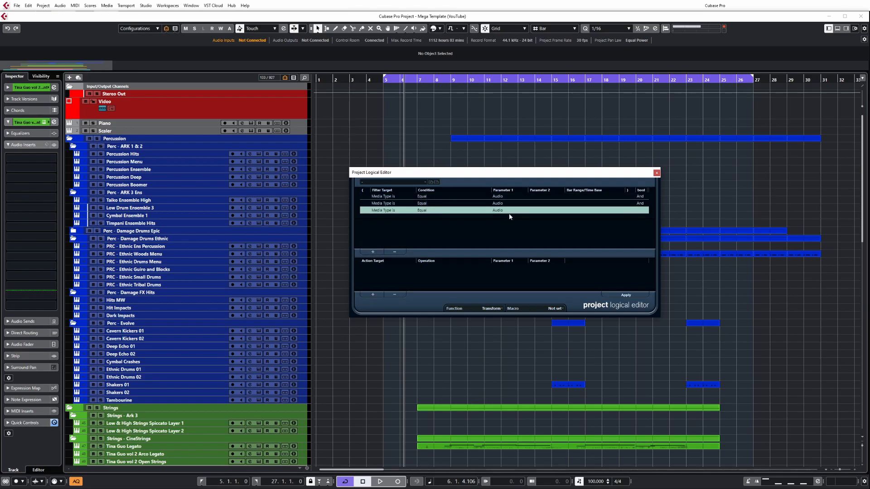
pyautogui.click(388, 197)
pyautogui.click(389, 197)
pyautogui.click(404, 252)
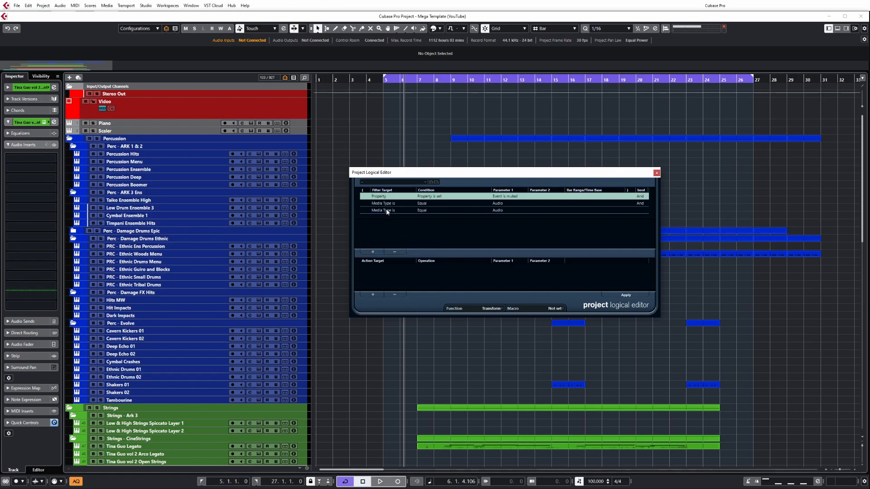
pyautogui.click(388, 204)
pyautogui.click(387, 204)
pyautogui.click(402, 258)
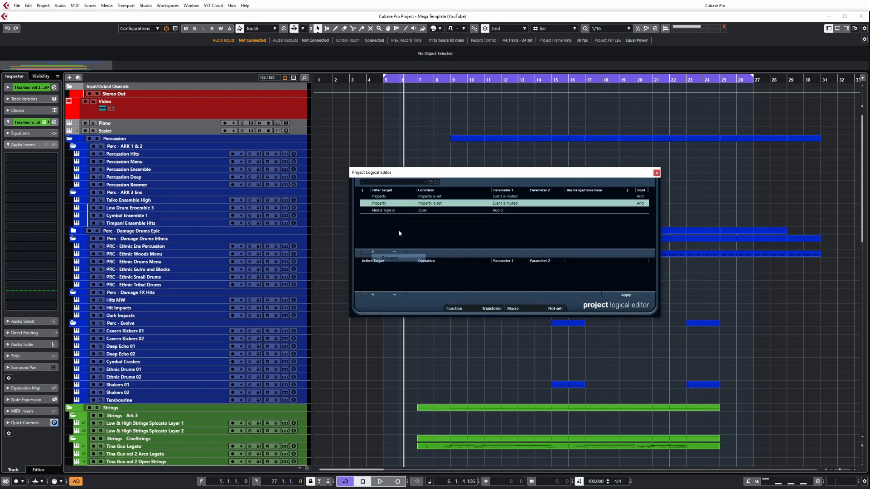
pyautogui.click(388, 210)
pyautogui.click(387, 211)
pyautogui.click(394, 266)
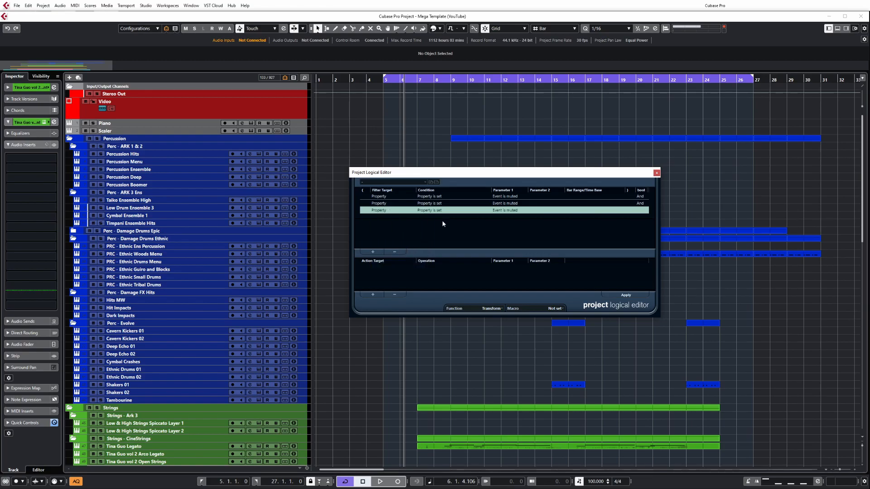
# Step: Set the first condition's parameter to Event is empty and the second condition's parameter to Is Hidden
pyautogui.click(380, 196)
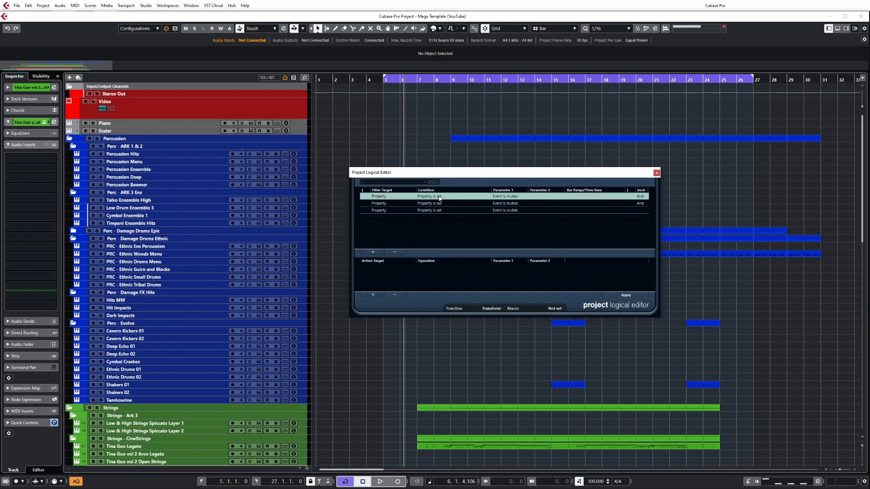
pyautogui.click(507, 198)
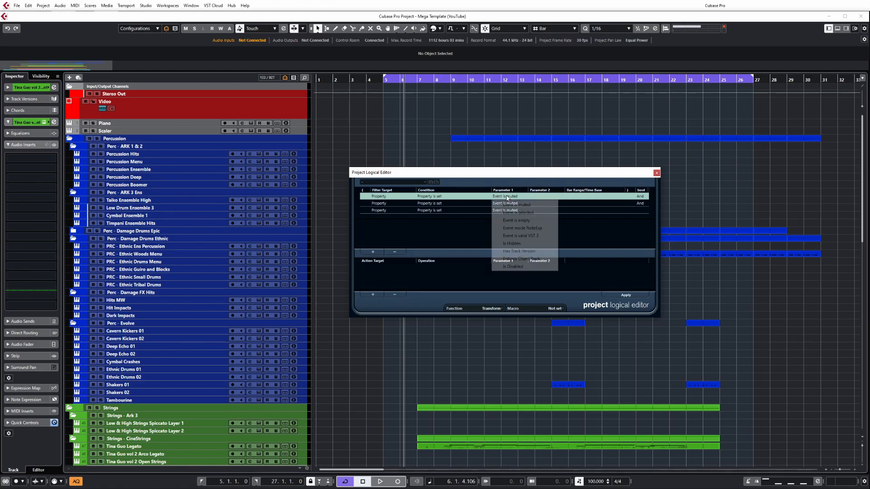
pyautogui.click(547, 220)
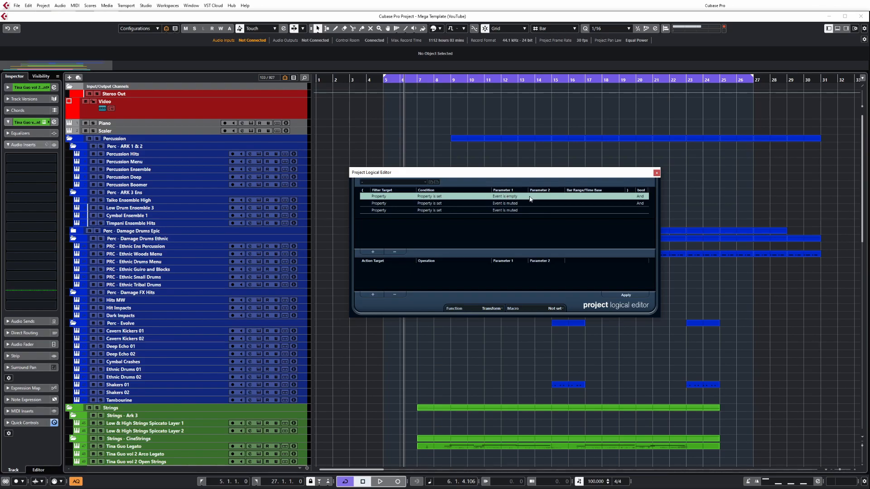
pyautogui.click(378, 204)
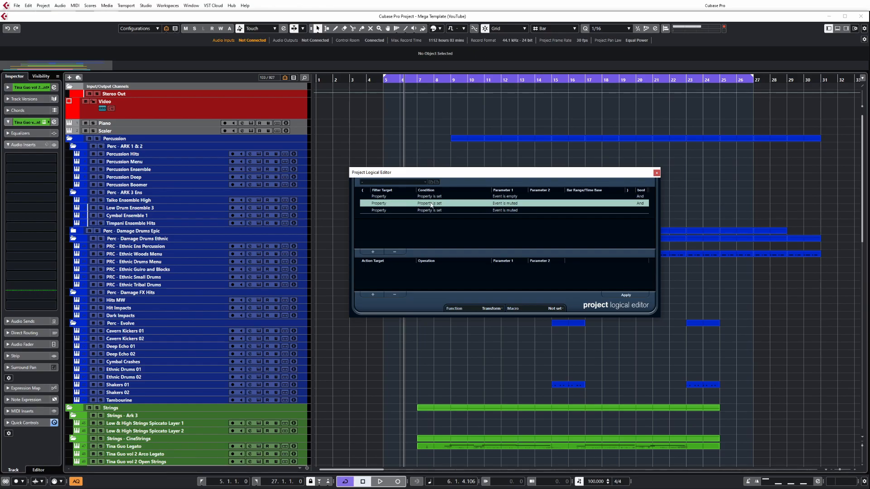
pyautogui.click(508, 205)
pyautogui.click(522, 250)
# Step: Set the third filter condition to Property is not set with the parameter Is Disabled
pyautogui.click(388, 211)
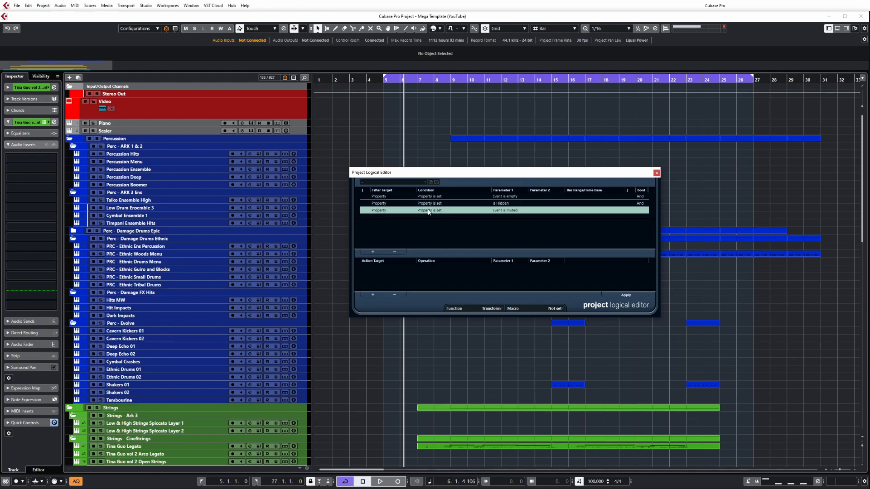
pyautogui.click(428, 211)
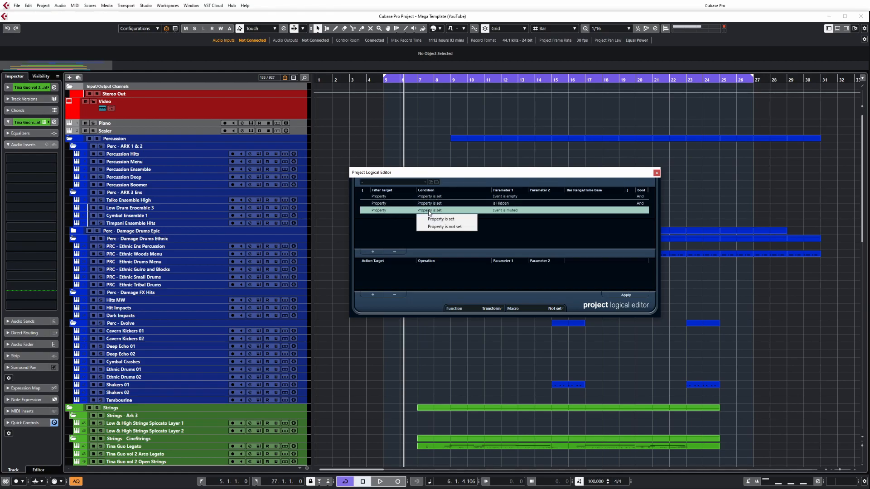
pyautogui.click(454, 227)
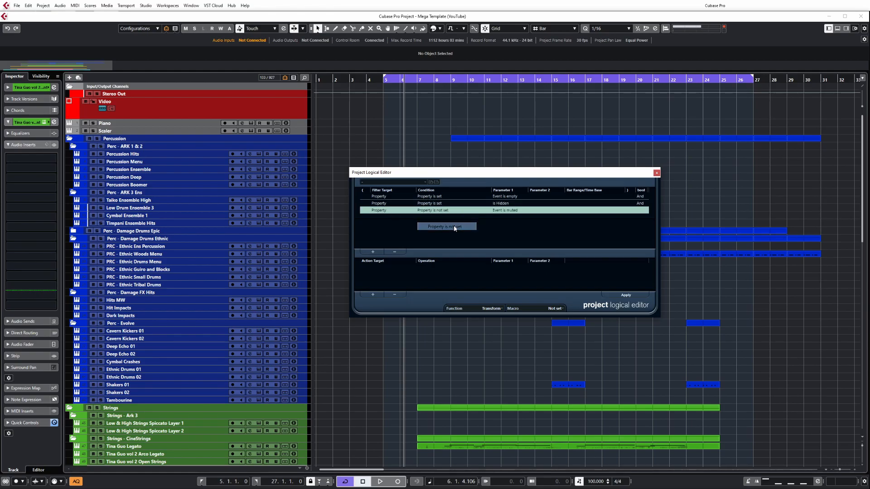
pyautogui.click(504, 212)
pyautogui.click(514, 280)
# Step: Add a Track Operation action with the operation Hide Track and its parameter set to Disable
pyautogui.click(372, 295)
pyautogui.click(378, 268)
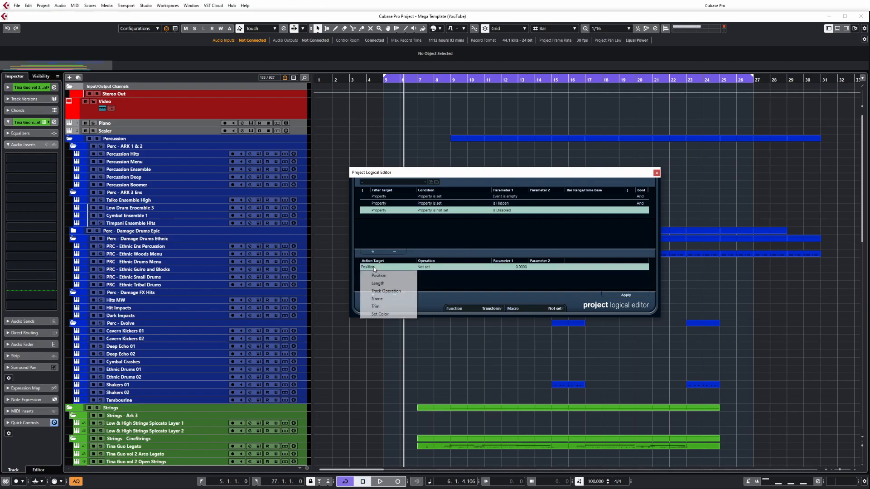
pyautogui.click(390, 292)
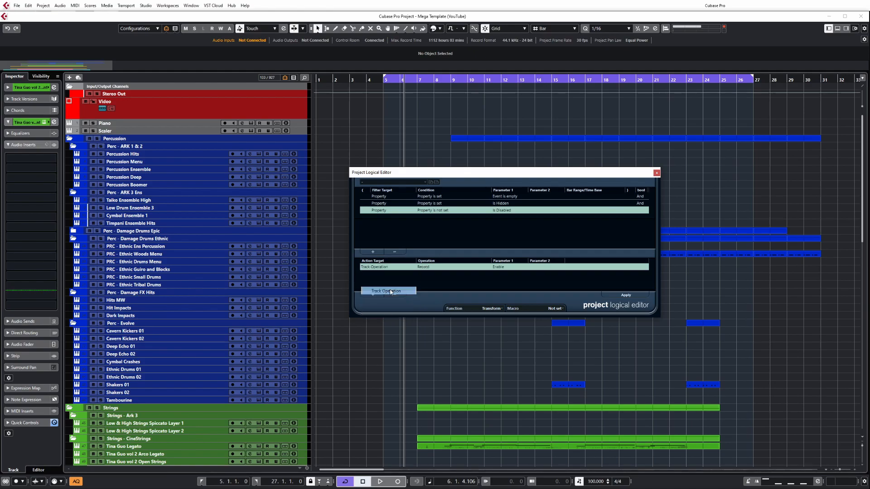
pyautogui.click(425, 267)
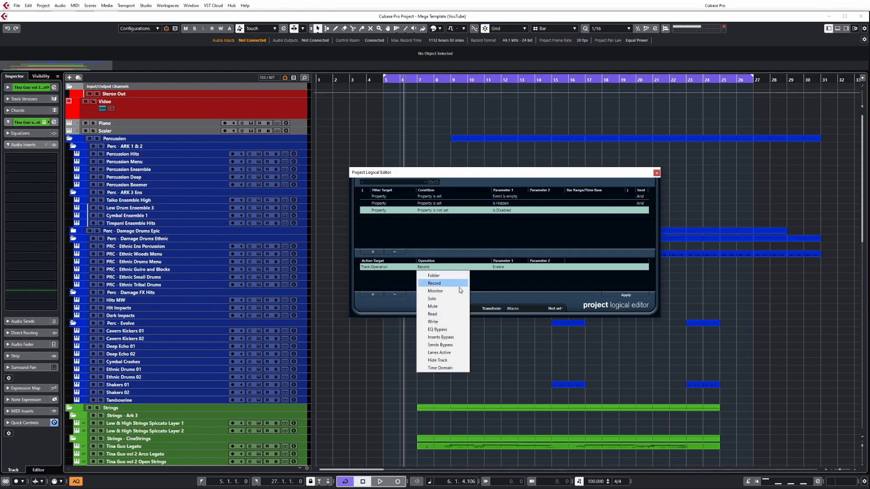
pyautogui.click(451, 360)
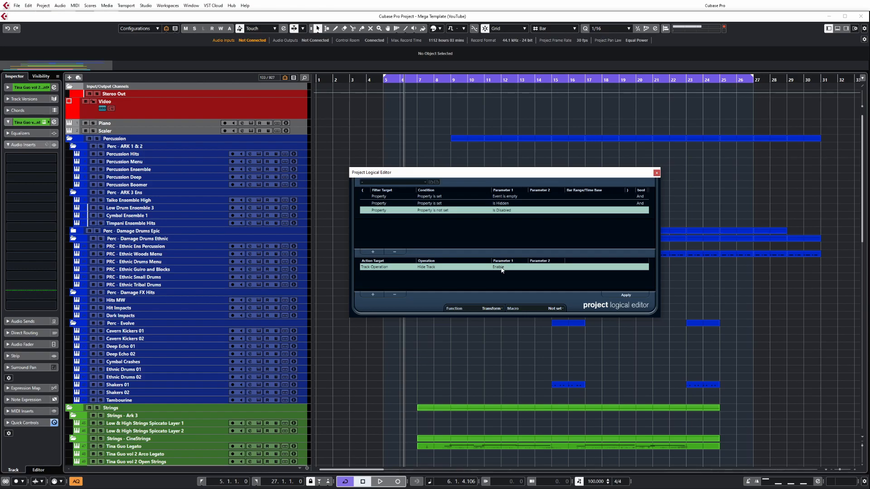
pyautogui.click(501, 268)
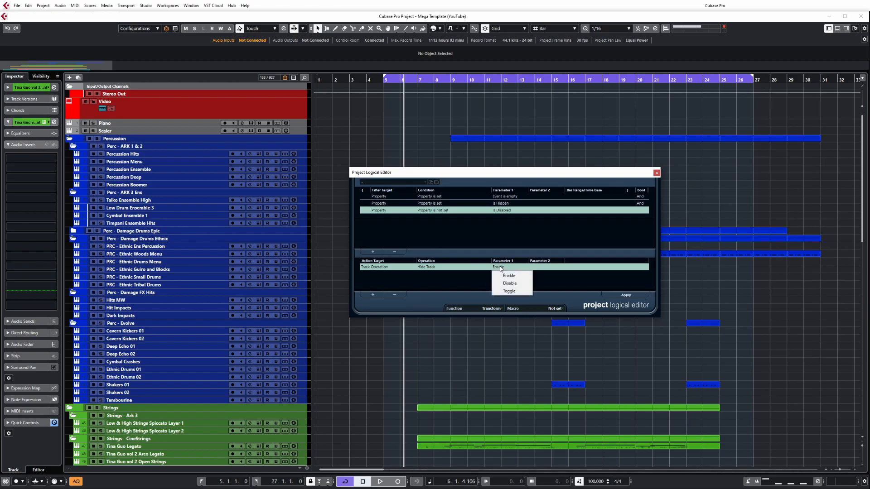
pyautogui.click(520, 283)
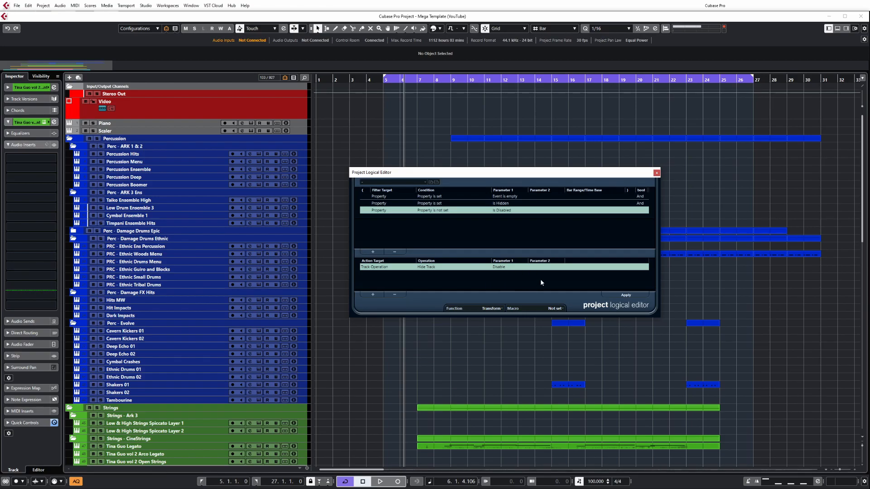
# Step: Start storing the setup as a new preset, cancel the naming dialog, and load the existing Show Active Tracks preset
pyautogui.click(431, 182)
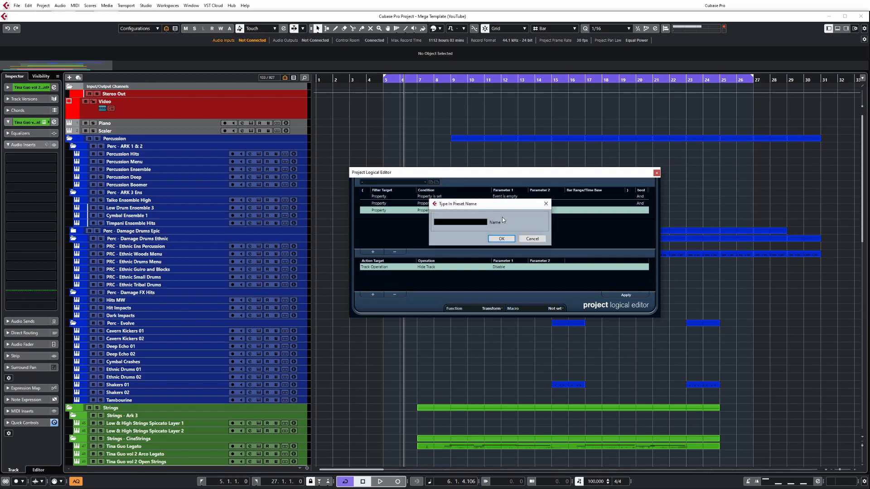
pyautogui.click(532, 239)
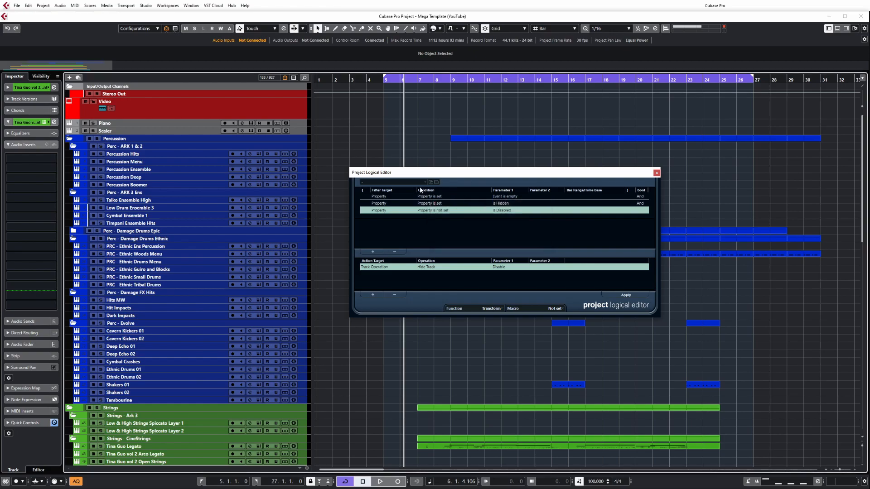
pyautogui.click(393, 182)
pyautogui.click(439, 322)
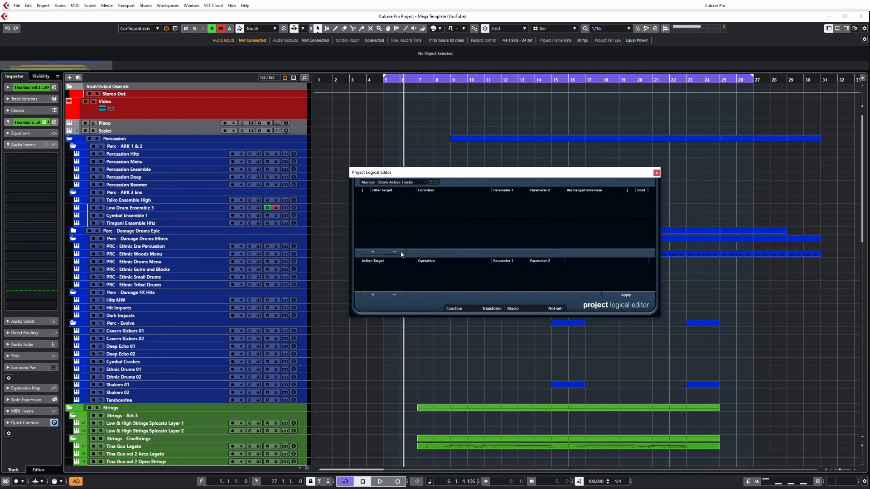
# Step: Add two Media Type filter conditions, setting the first one to MIDI and keeping the second one on Audio
pyautogui.click(373, 252)
pyautogui.click(373, 252)
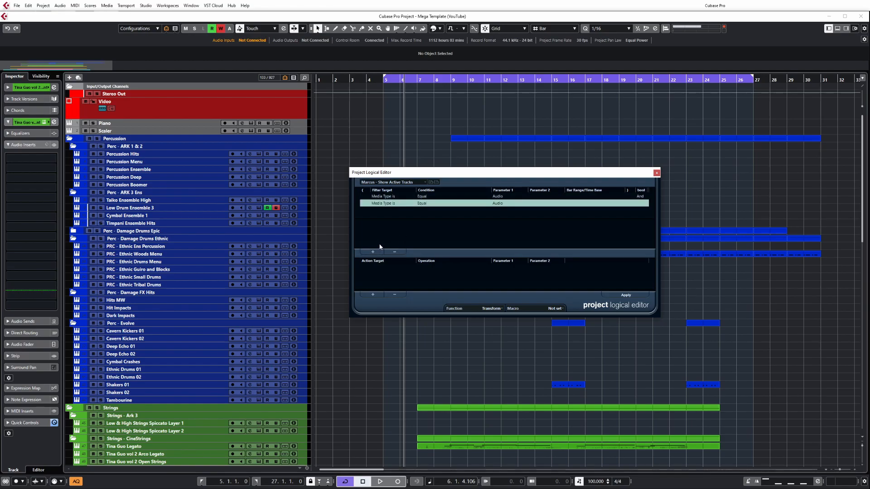
pyautogui.click(389, 196)
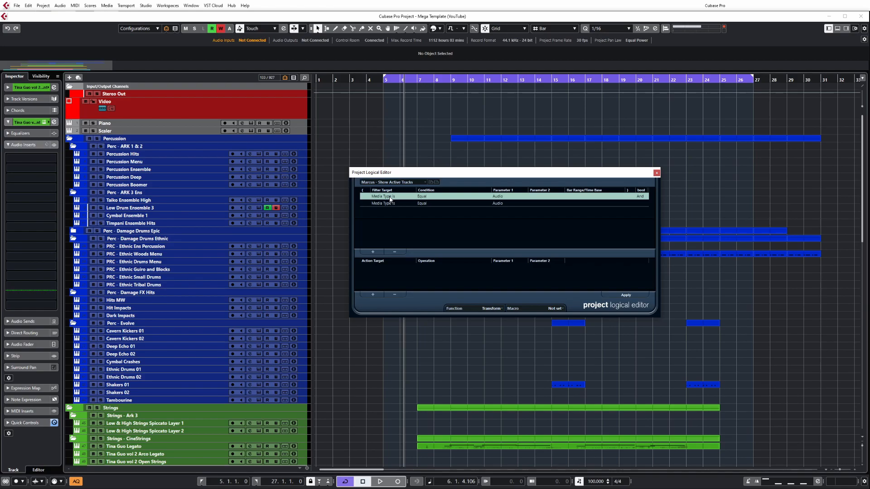
pyautogui.click(390, 198)
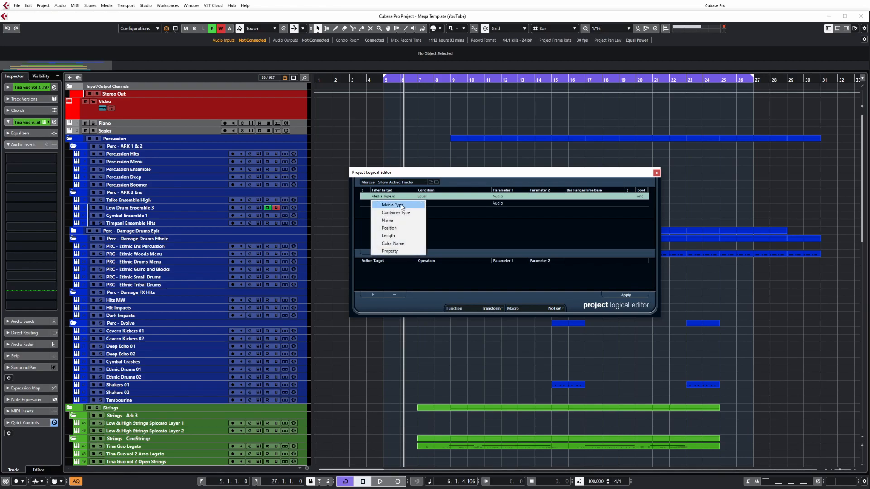
pyautogui.click(402, 206)
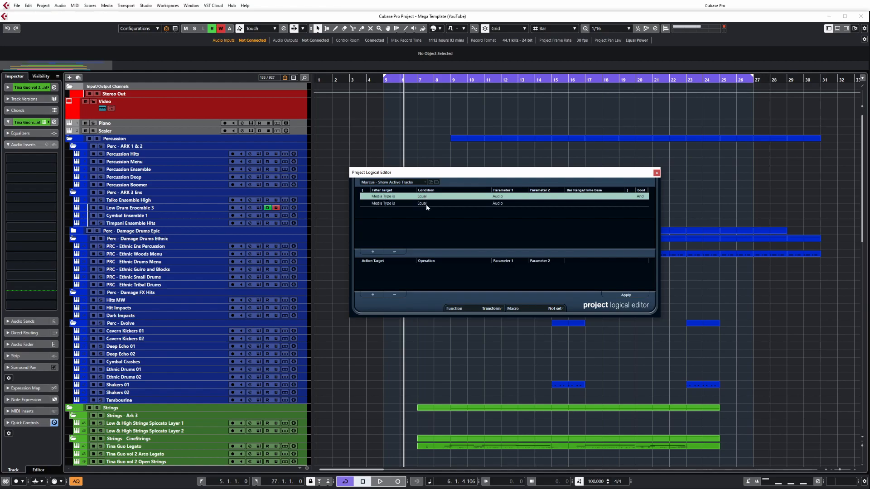
pyautogui.click(501, 198)
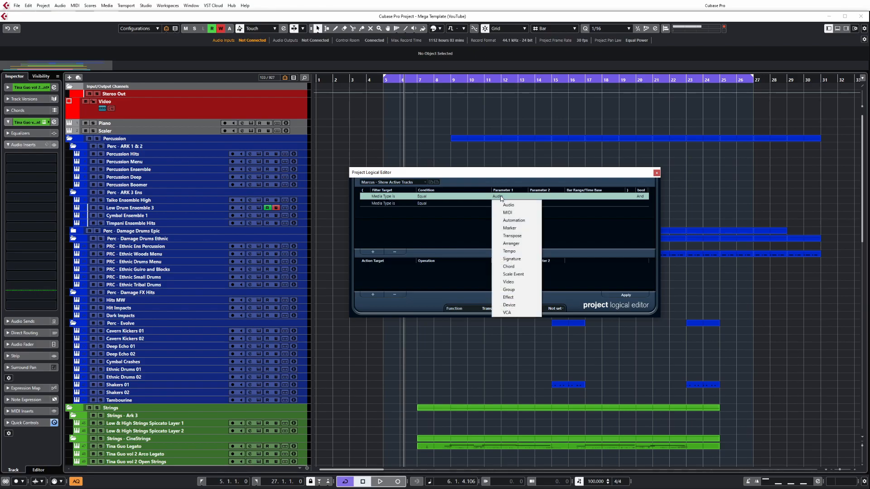
pyautogui.click(524, 212)
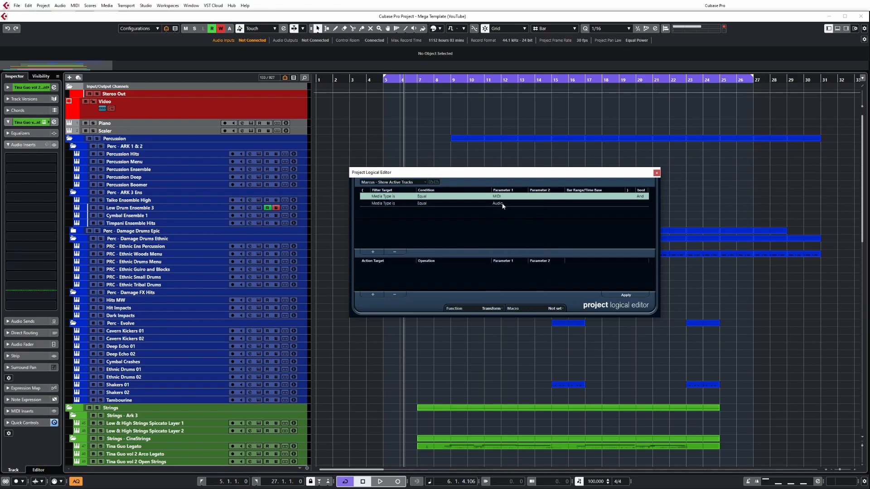
pyautogui.click(502, 204)
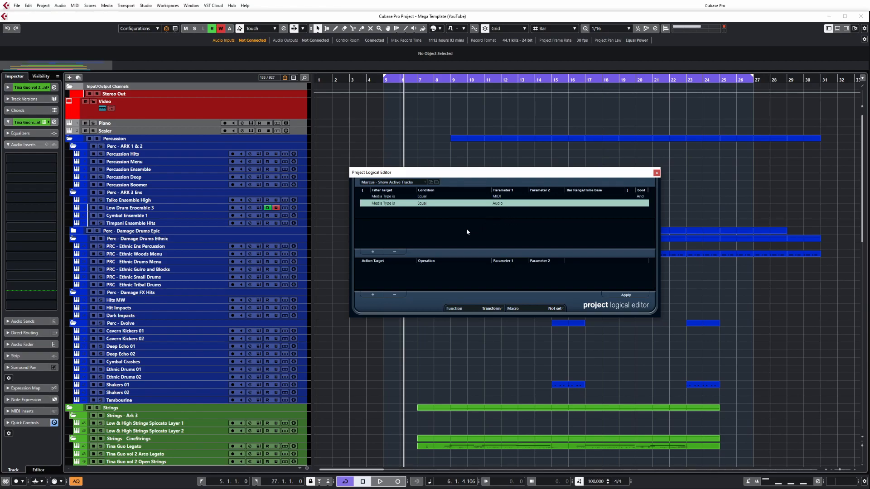
# Step: Add a Track Operation action that sets Hide Track to Disable, and link the two media type conditions with Or
pyautogui.click(373, 295)
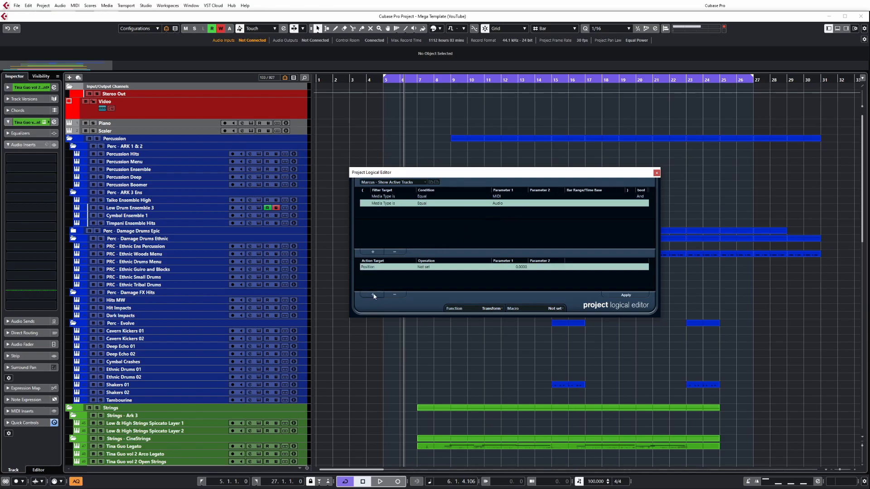
pyautogui.click(377, 270)
pyautogui.click(392, 292)
pyautogui.click(427, 269)
pyautogui.click(446, 362)
pyautogui.click(499, 267)
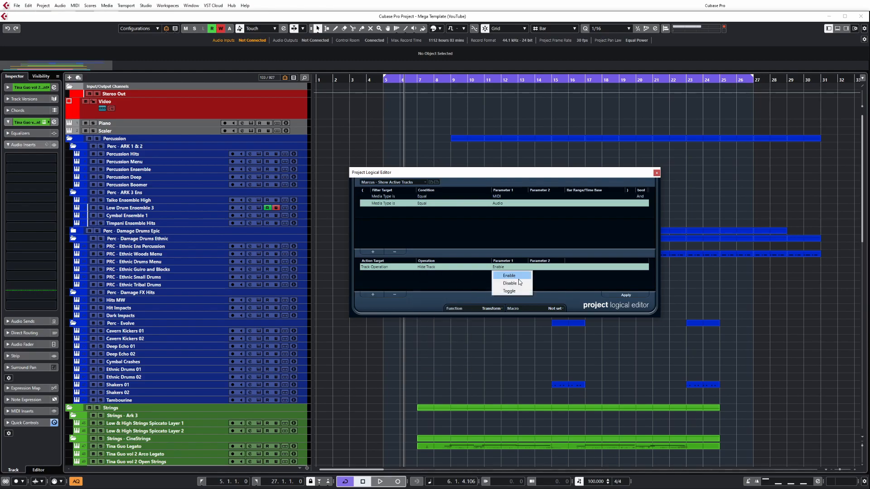
pyautogui.click(520, 284)
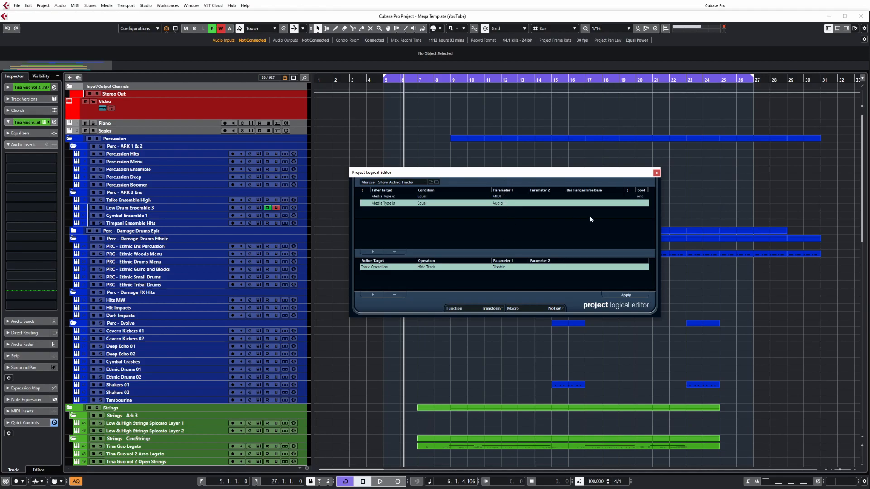
pyautogui.click(643, 198)
pyautogui.click(643, 198)
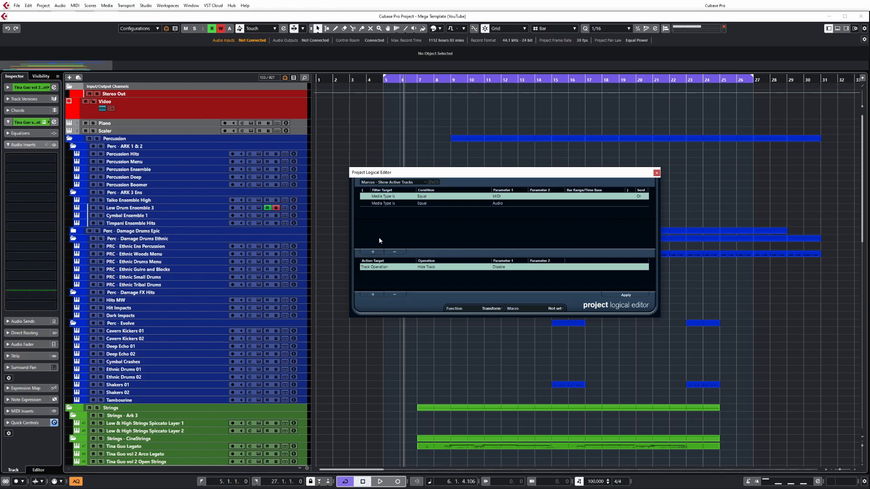
# Step: Load the Show All Audio _ MIDI preset and remove its two filter conditions and its action
pyautogui.click(425, 182)
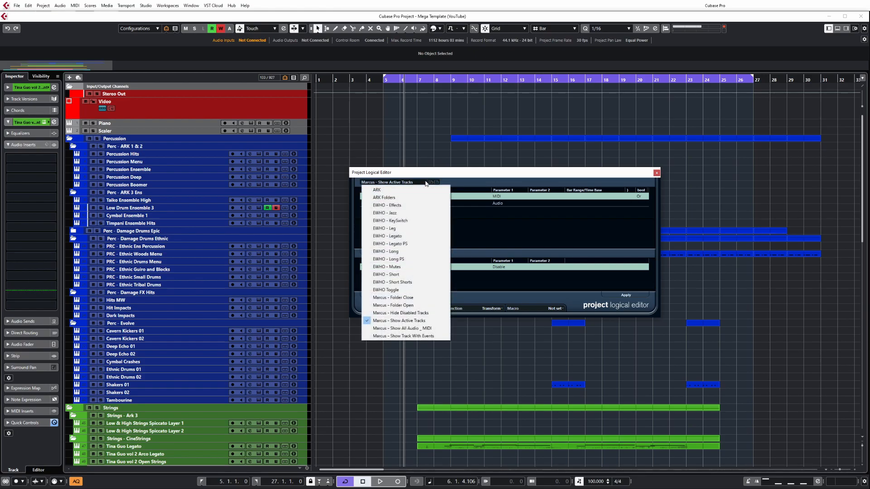
pyautogui.click(437, 328)
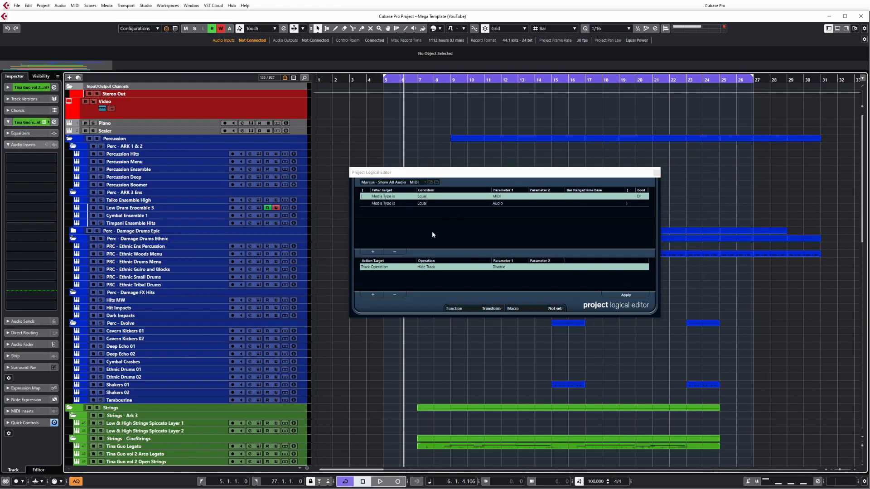
pyautogui.click(413, 203)
pyautogui.click(397, 253)
pyautogui.click(397, 253)
pyautogui.click(393, 296)
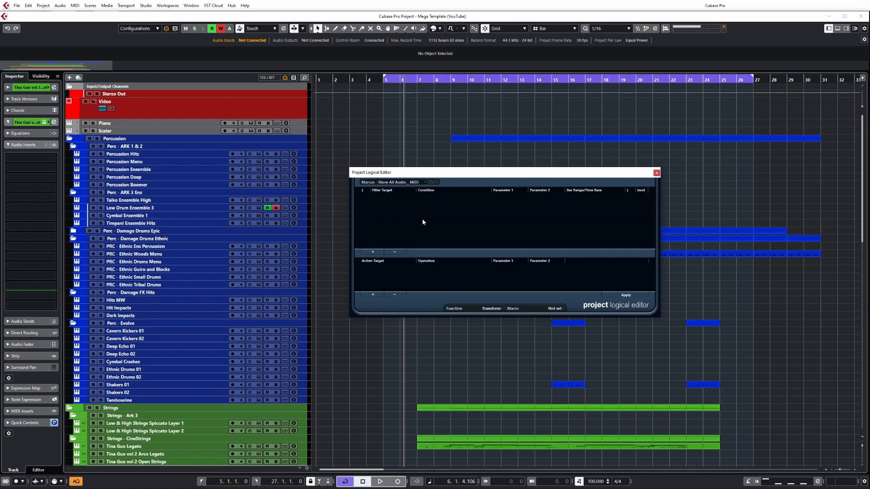
# Step: Add a single filter condition using Property is set with the parameter Event is empty
pyautogui.click(373, 252)
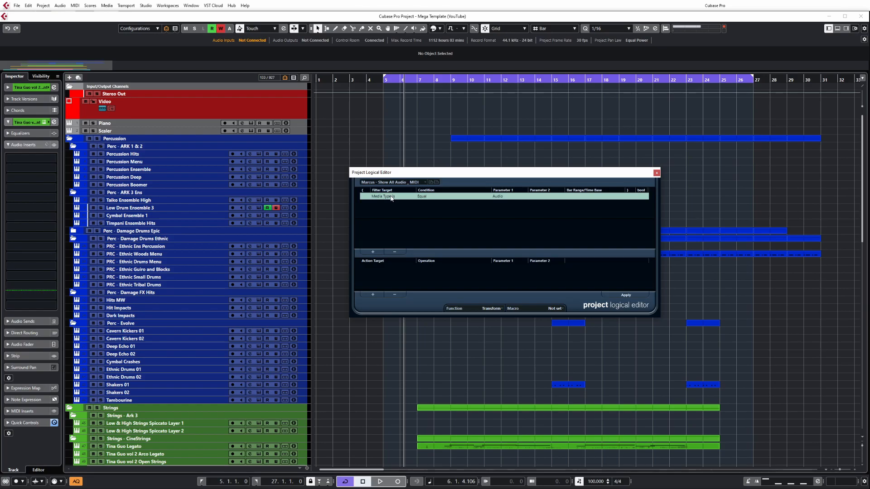
pyautogui.click(392, 198)
pyautogui.click(385, 251)
pyautogui.click(513, 198)
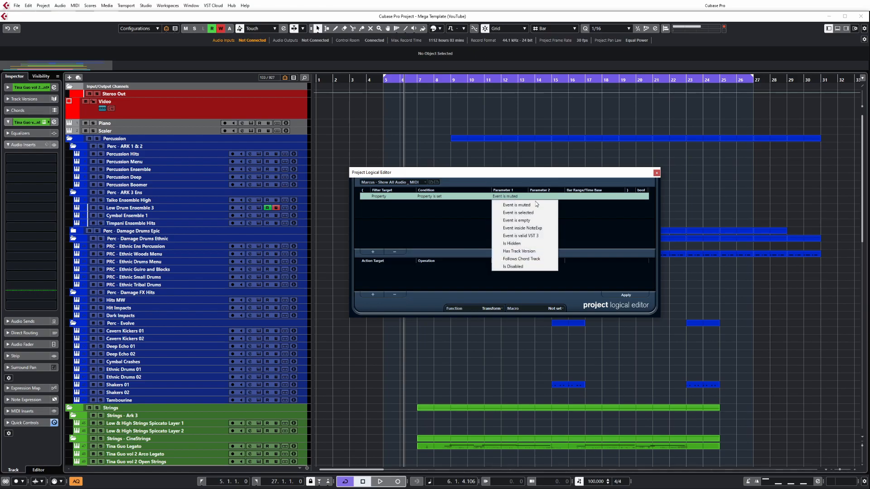
pyautogui.click(542, 220)
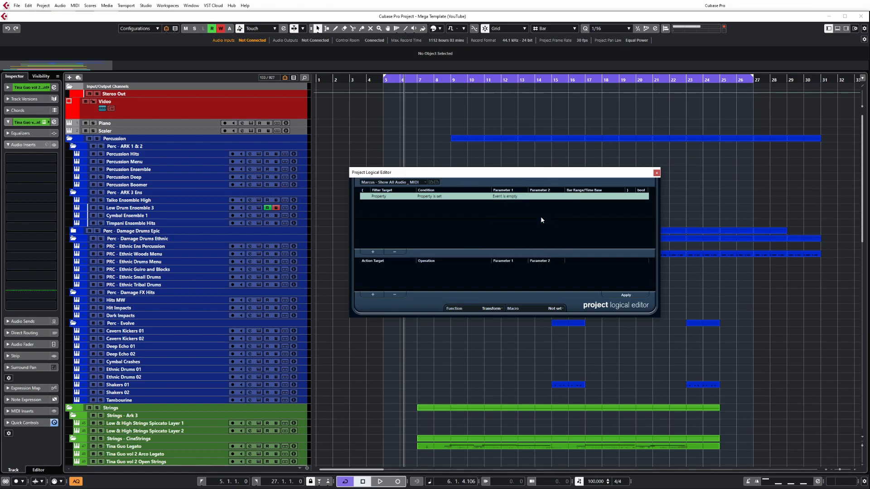
# Step: Add a Track Operation action with the operation Hide Track and the parameter Enable for empty tracks
pyautogui.click(372, 295)
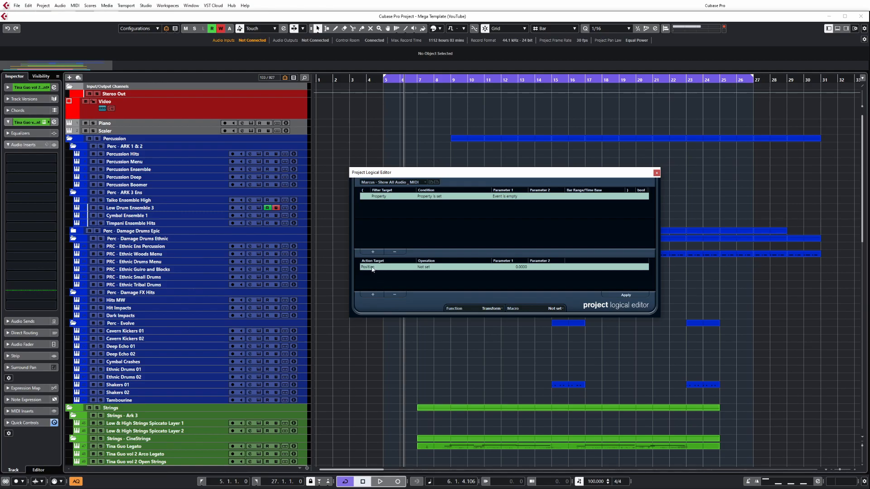
pyautogui.click(373, 267)
pyautogui.click(376, 275)
pyautogui.click(425, 270)
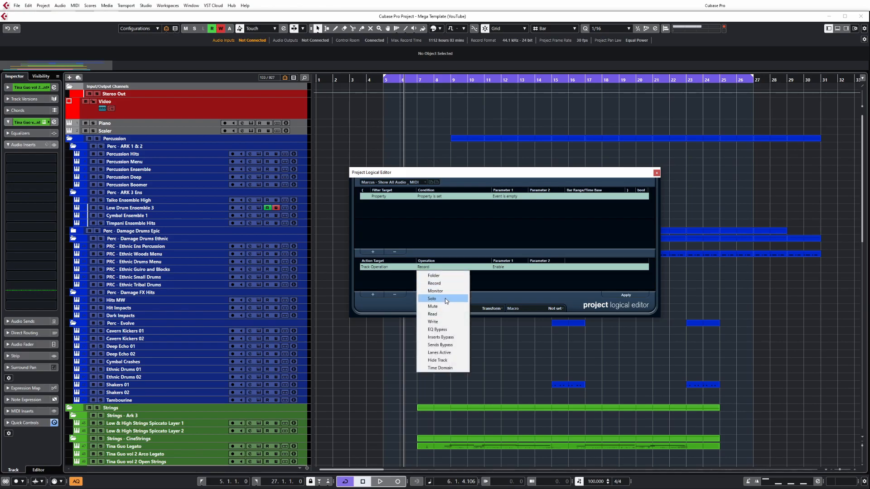
pyautogui.click(440, 359)
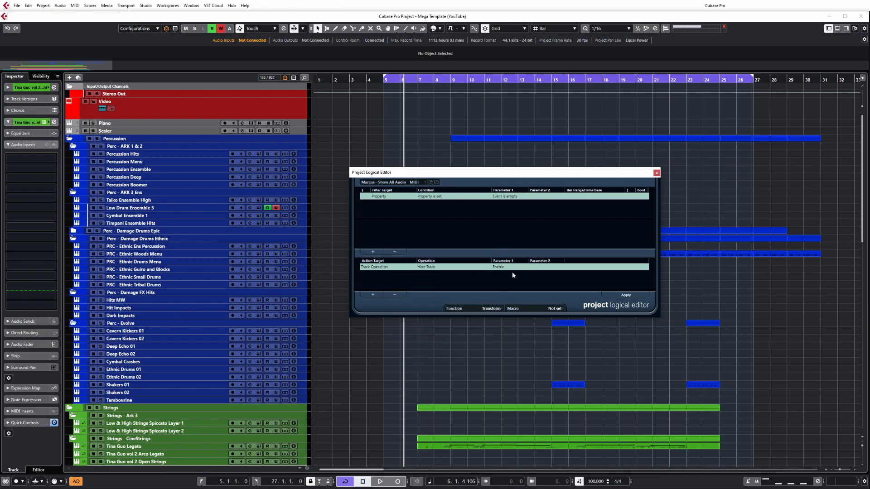
# Step: Start storing the preset, cancel the naming dialog, and load the existing Show Track With Events preset
pyautogui.click(426, 181)
pyautogui.click(440, 180)
pyautogui.click(431, 183)
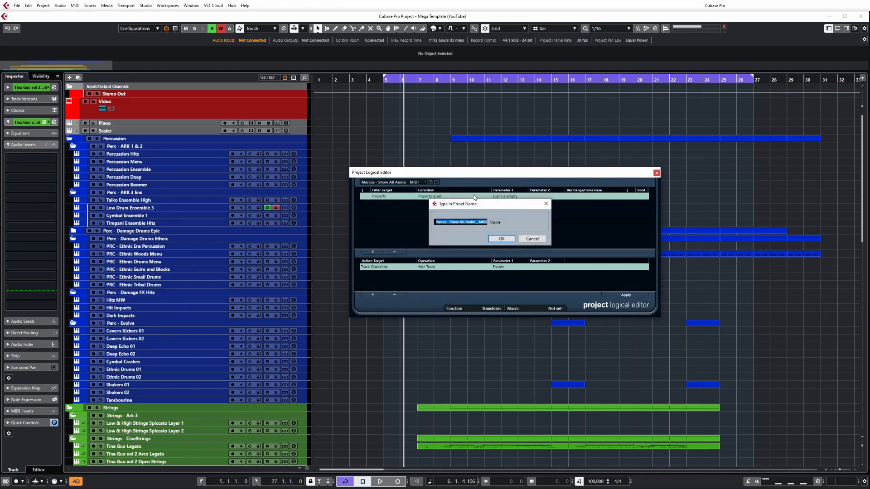
pyautogui.click(545, 204)
pyautogui.click(421, 182)
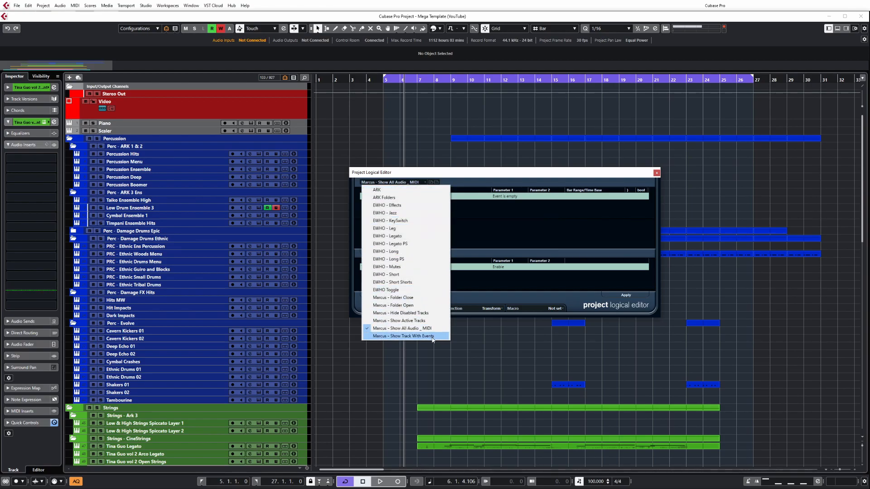
pyautogui.click(419, 339)
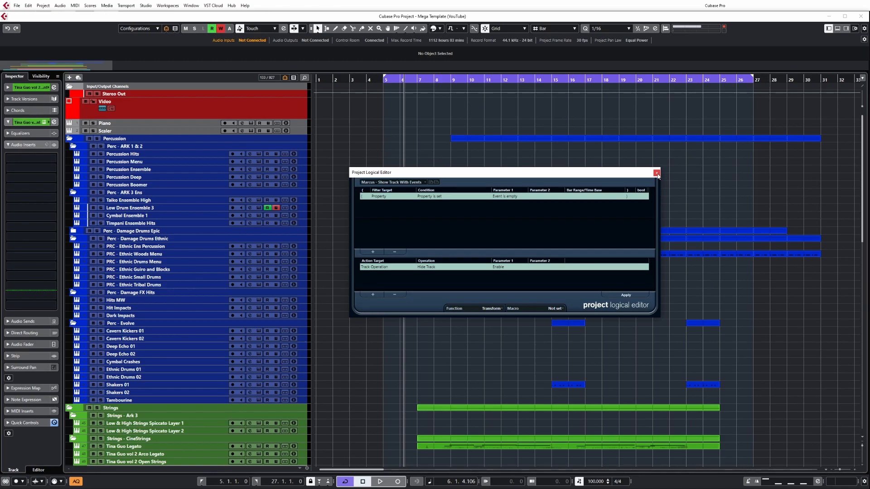
# Step: Close the Project Logical Editor and open the Key Commands dialog, hiding its macros section and moving the window
pyautogui.press('Escape')
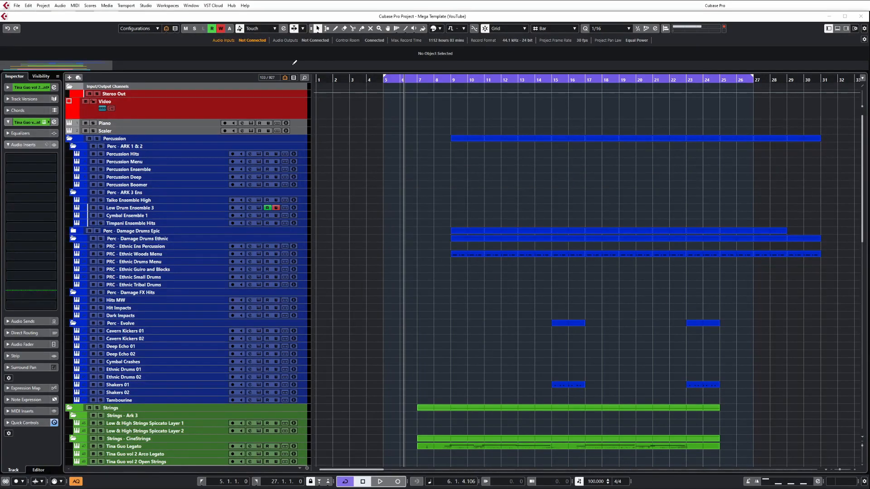
pyautogui.click(344, 91)
pyautogui.click(28, 5)
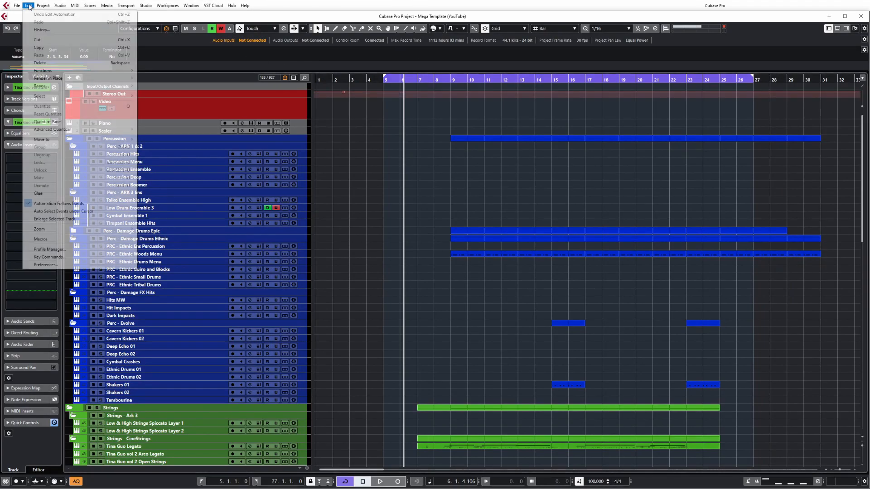
pyautogui.click(50, 257)
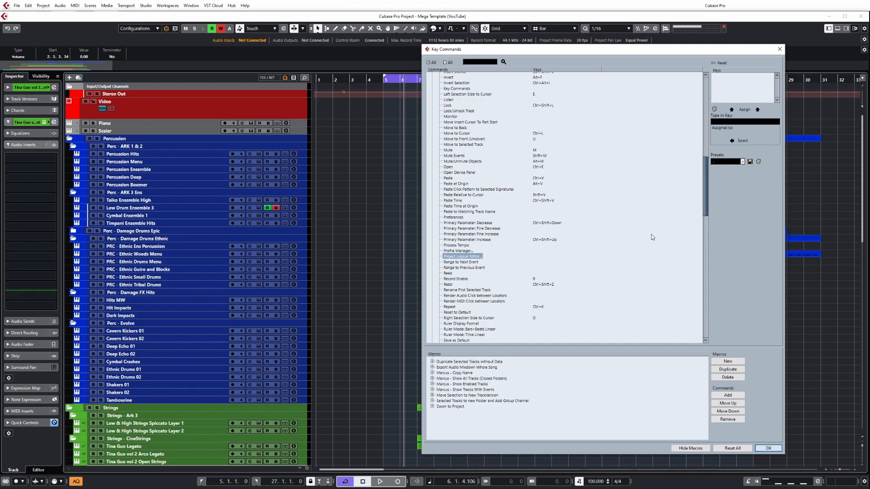
pyautogui.click(691, 449)
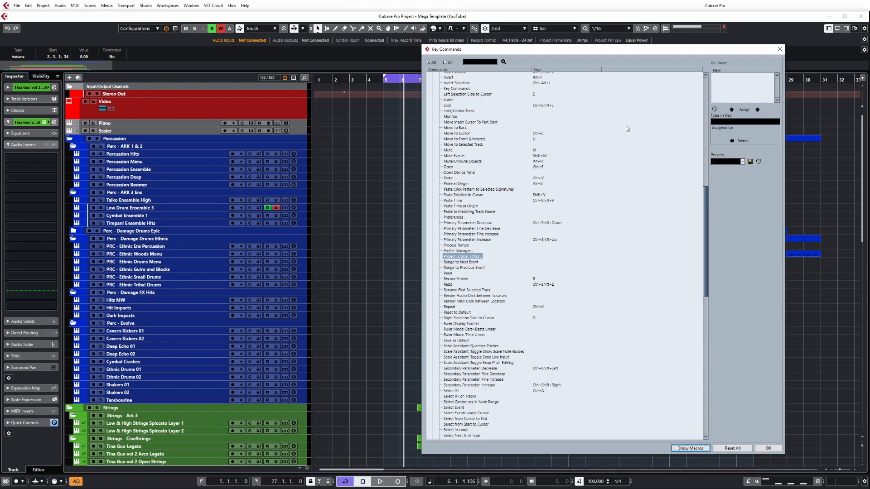
pyautogui.moveTo(604, 52); pyautogui.dragTo(522, 48)
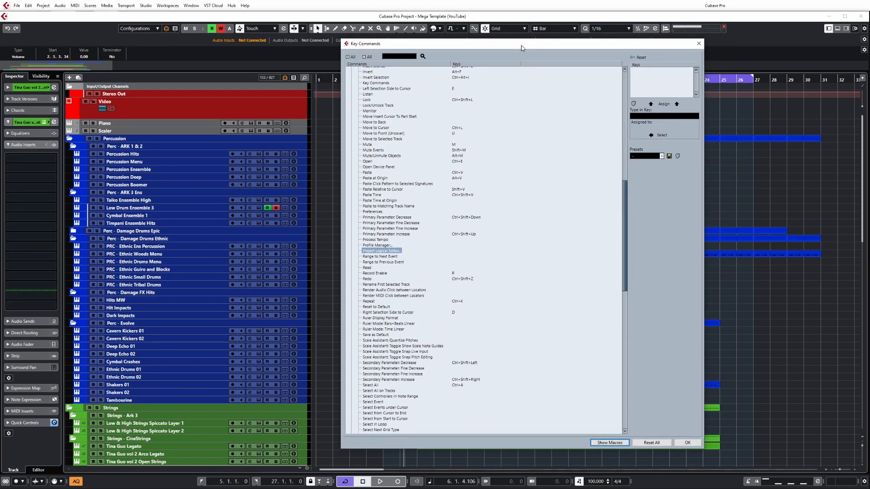
# Step: Show the macros section and create a new macro whose name combines the author's first name with "Youtube Macro"
pyautogui.click(610, 443)
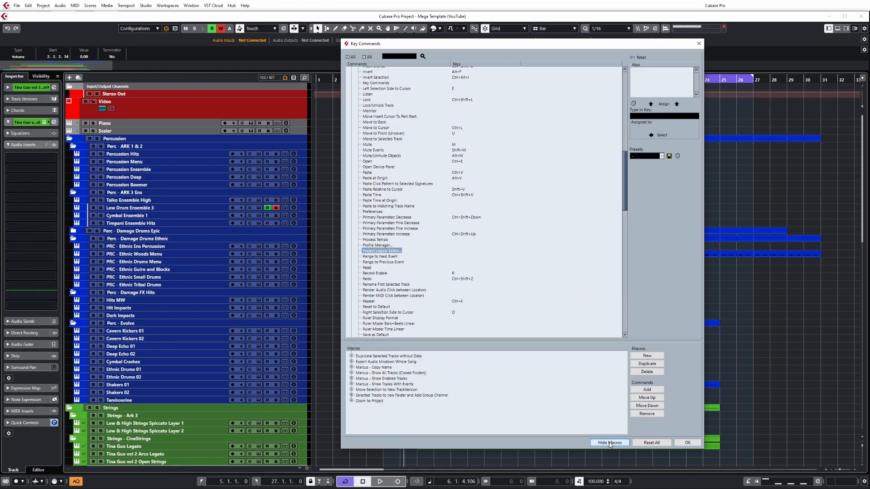
pyautogui.click(648, 356)
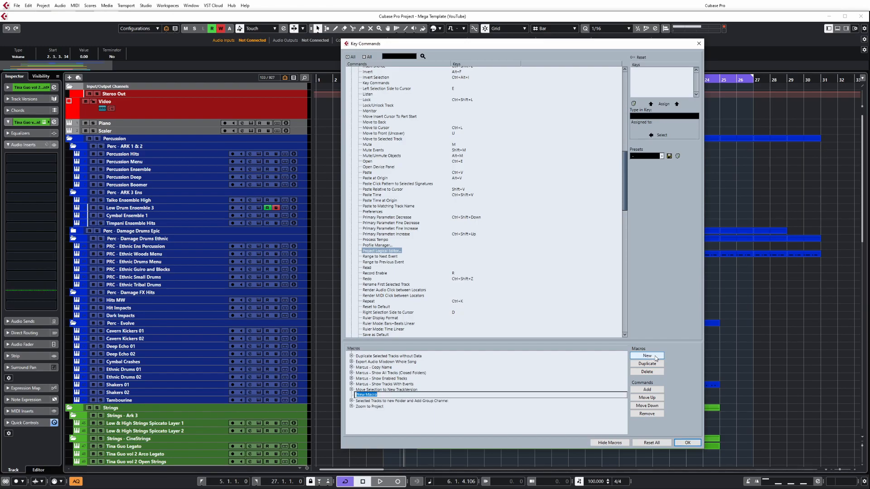
pyautogui.write('Marcus - Youtube Macro')
pyautogui.press('Return')
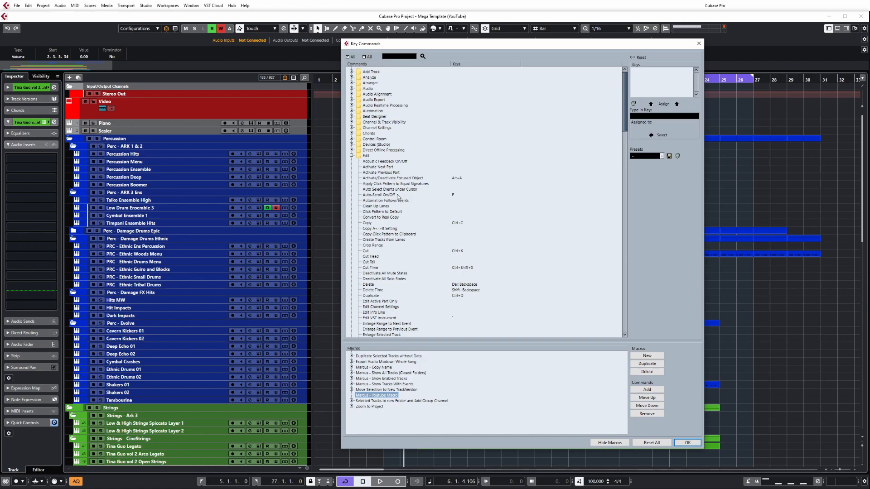
# Step: Add the Process Project Logical Editor commands Hide Disabled Tracks and Show Active Tracks to the Youtube Macro
pyautogui.click(352, 156)
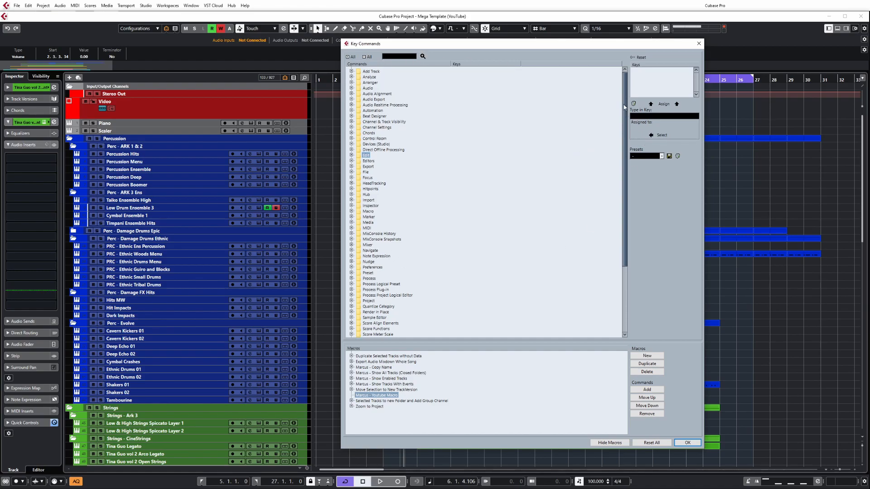
pyautogui.scroll(-1, 625, 115)
pyautogui.moveTo(624, 116); pyautogui.dragTo(631, 197)
pyautogui.click(385, 205)
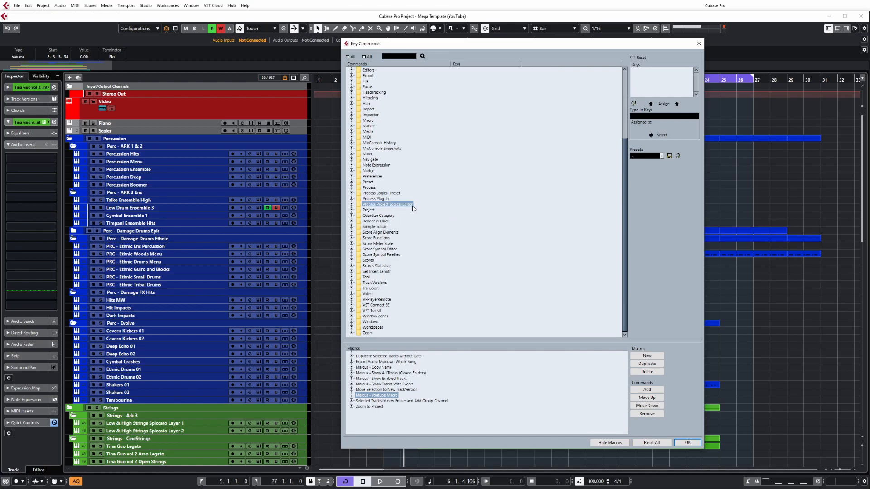
pyautogui.click(351, 204)
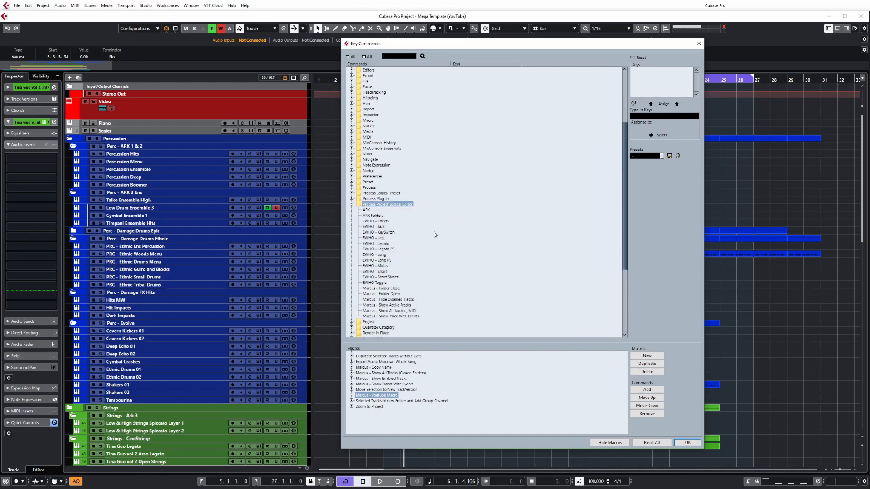
pyautogui.scroll(-3, 431, 267)
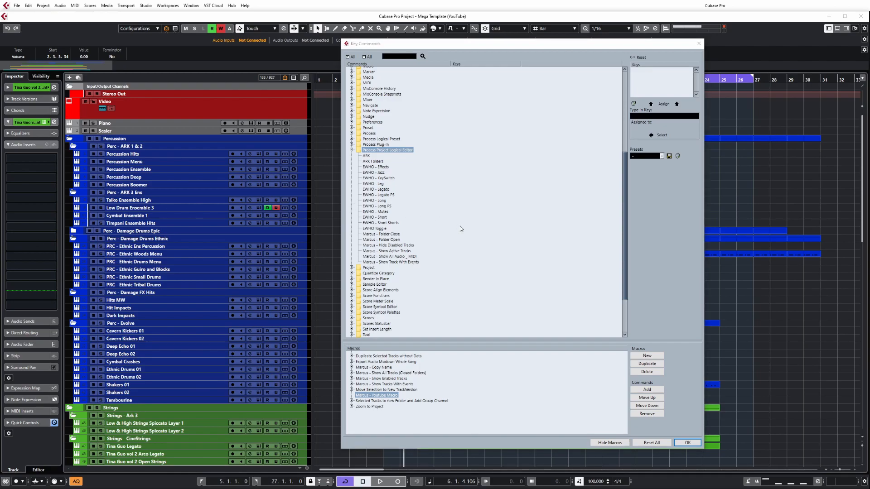
pyautogui.click(402, 247)
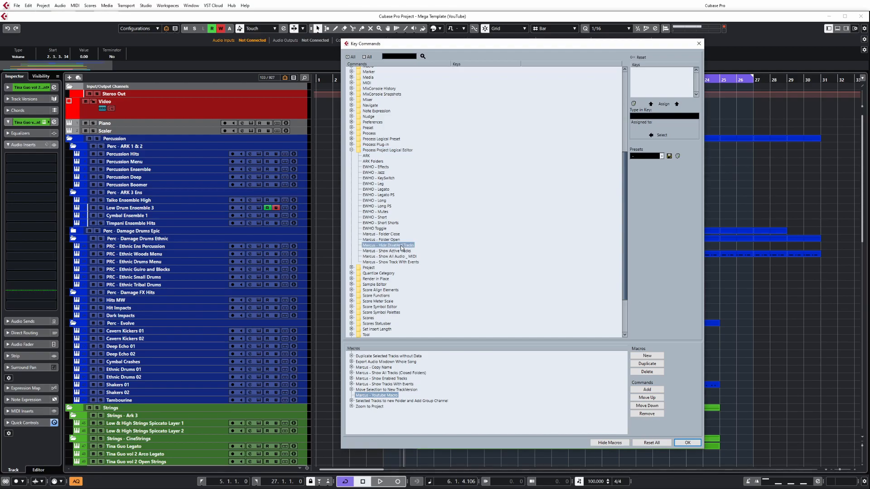
pyautogui.click(655, 390)
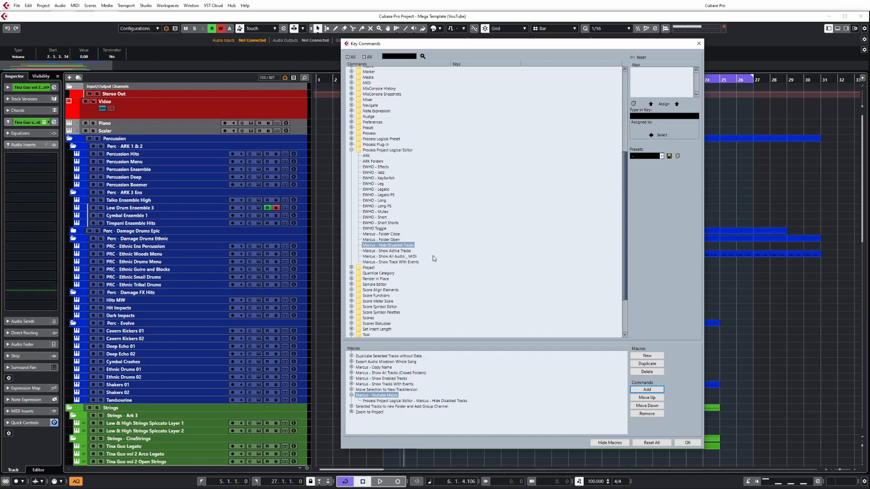
pyautogui.click(399, 251)
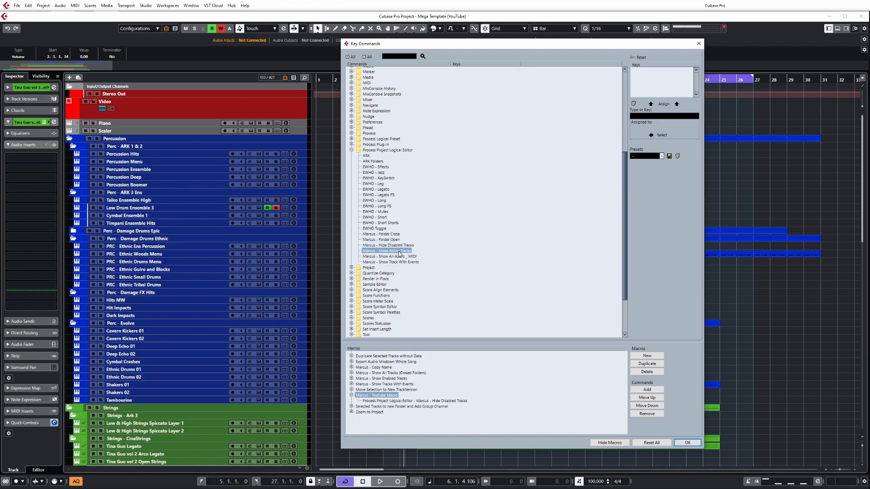
pyautogui.click(648, 391)
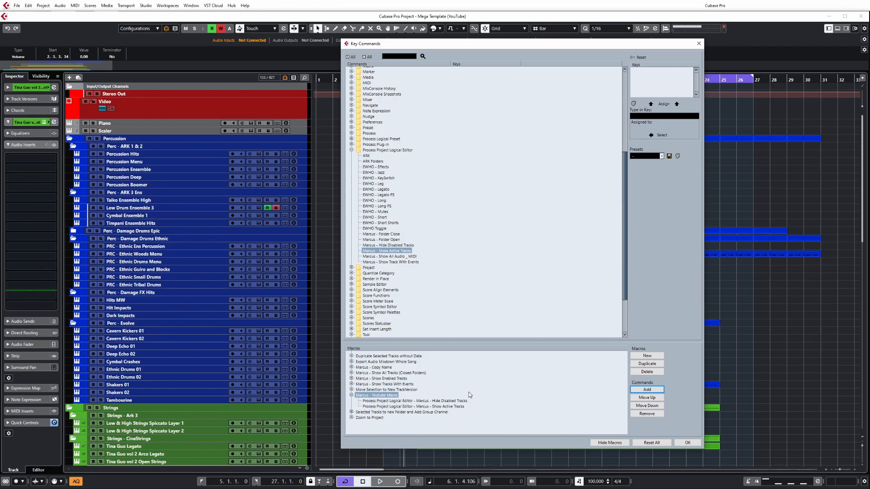
# Step: Assign the key command Ctrl+Alt+Shift+H to the Youtube Macro in the Macro command category
pyautogui.scroll(3, 441, 203)
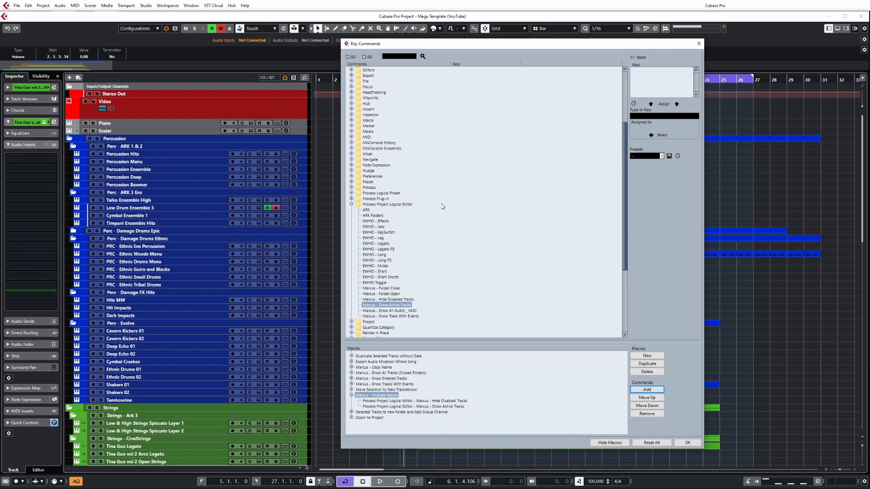
pyautogui.scroll(5, 400, 232)
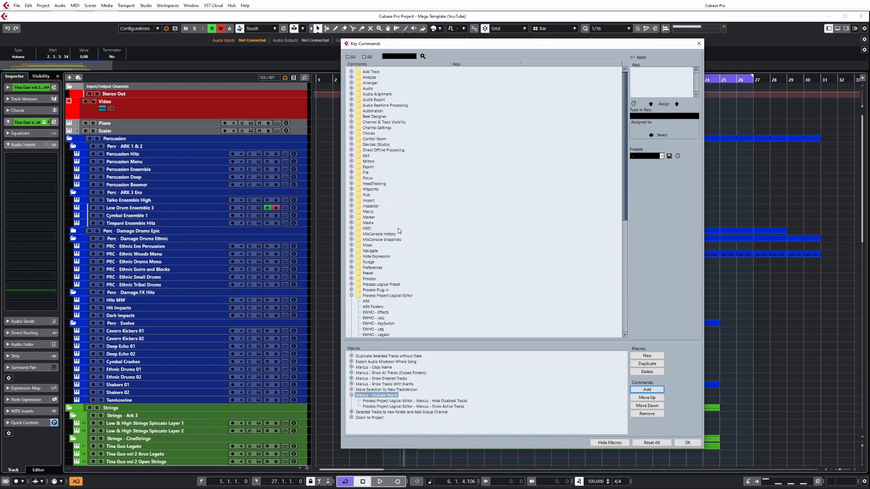
pyautogui.click(351, 211)
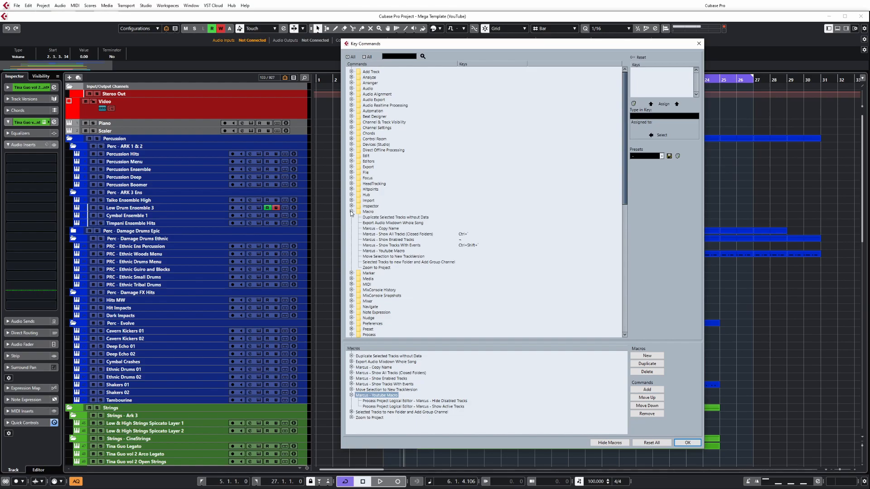
pyautogui.click(388, 251)
pyautogui.click(669, 117)
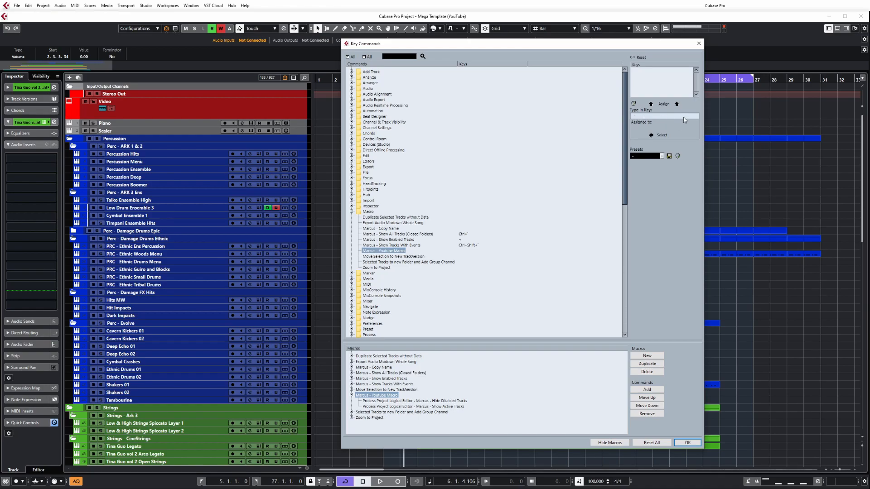
pyautogui.hotkey('ctrl', 'alt', 'shift', 'h')
pyautogui.click(663, 104)
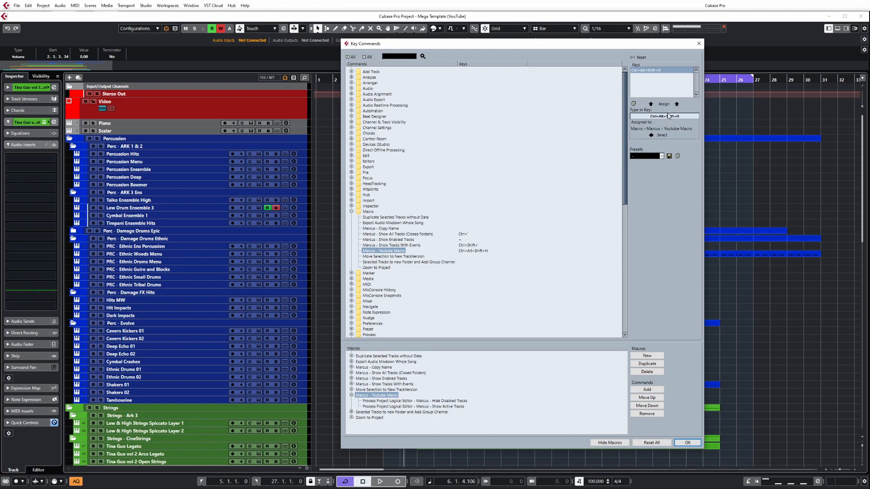
# Step: Remove the Ctrl+Alt+Shift+H key command from the Youtube Macro
pyautogui.click(634, 104)
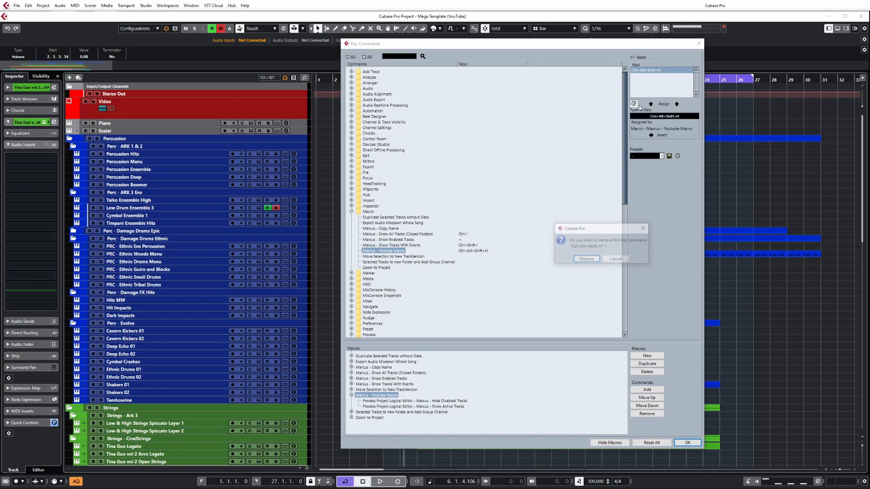
pyautogui.click(586, 258)
# Step: Look up the command assigned to the ~ key, then reselect the Youtube Macro
pyautogui.press('`')
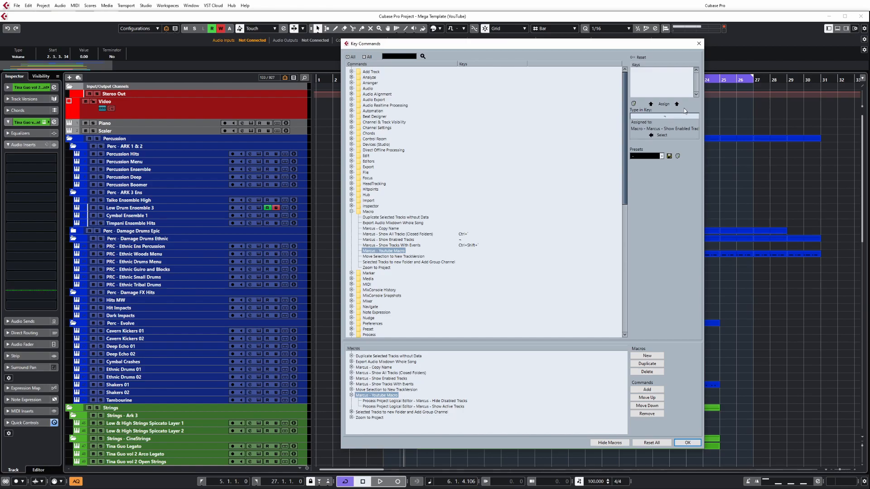
pyautogui.click(665, 136)
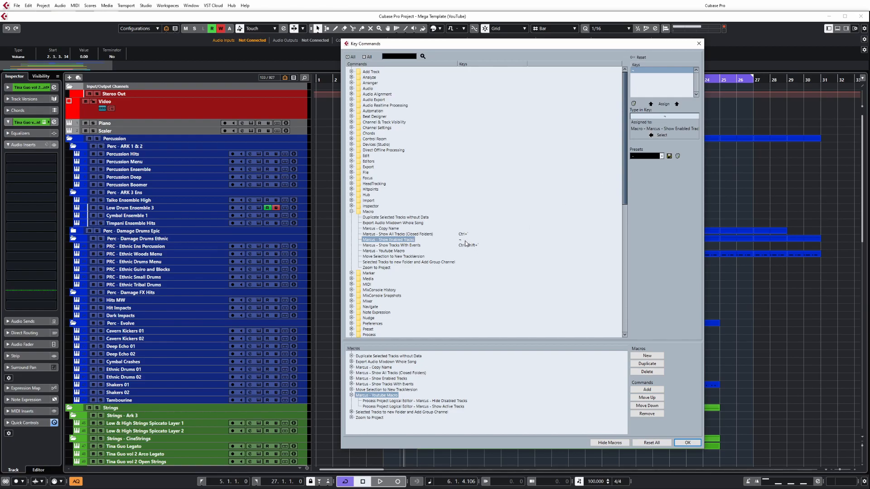
pyautogui.click(386, 252)
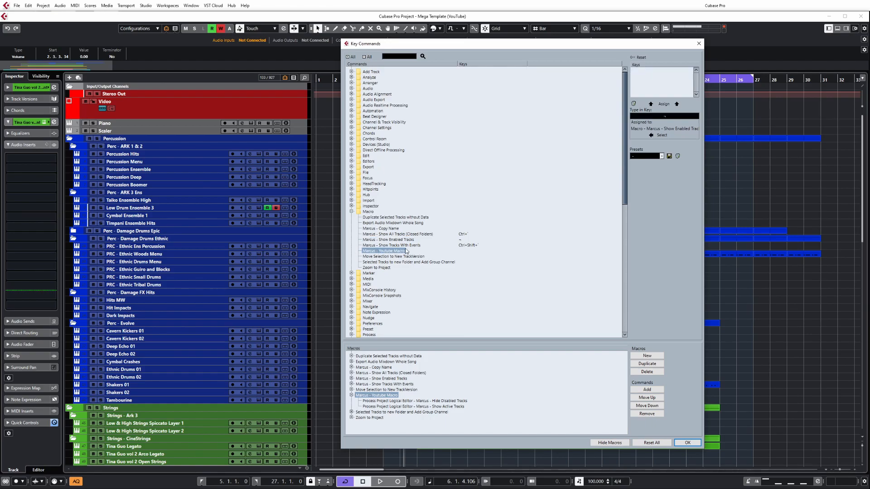
# Step: Review the Show All Audio _ MIDI and Show Track With Events commands under Process Project Logical Editor, then close Key Commands with the changes accepted
pyautogui.click(351, 211)
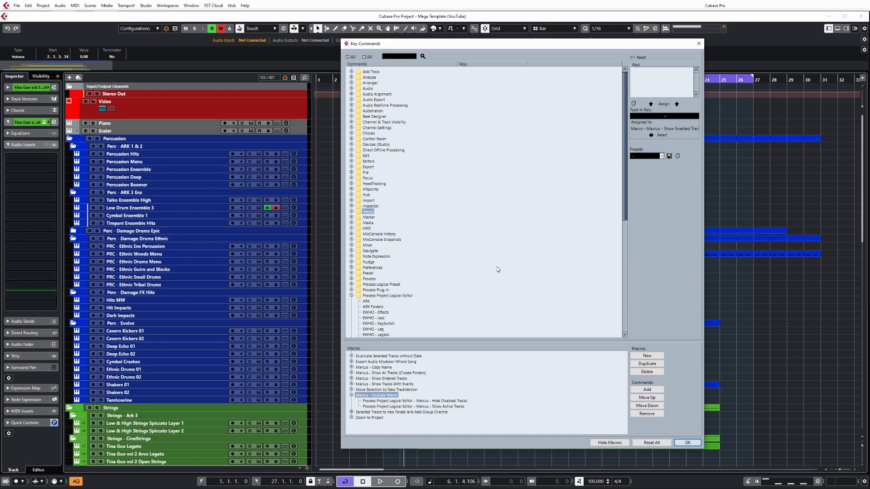
pyautogui.scroll(-5, 497, 266)
pyautogui.click(387, 188)
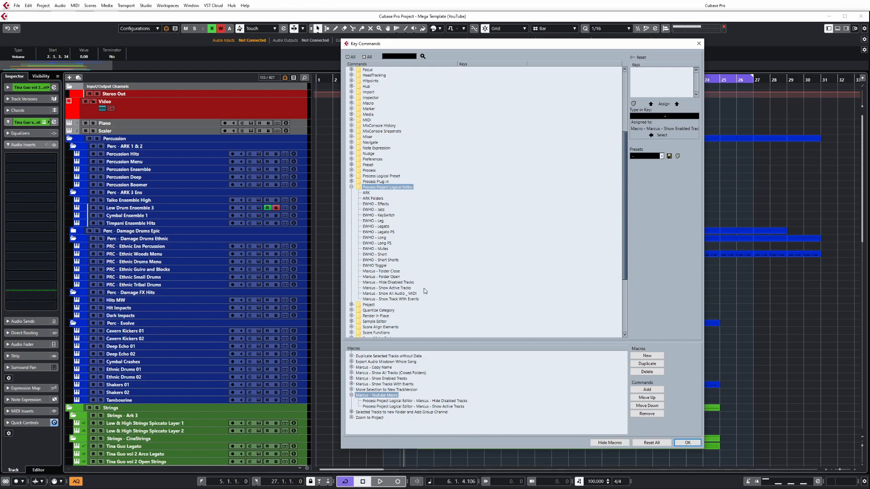
pyautogui.click(410, 294)
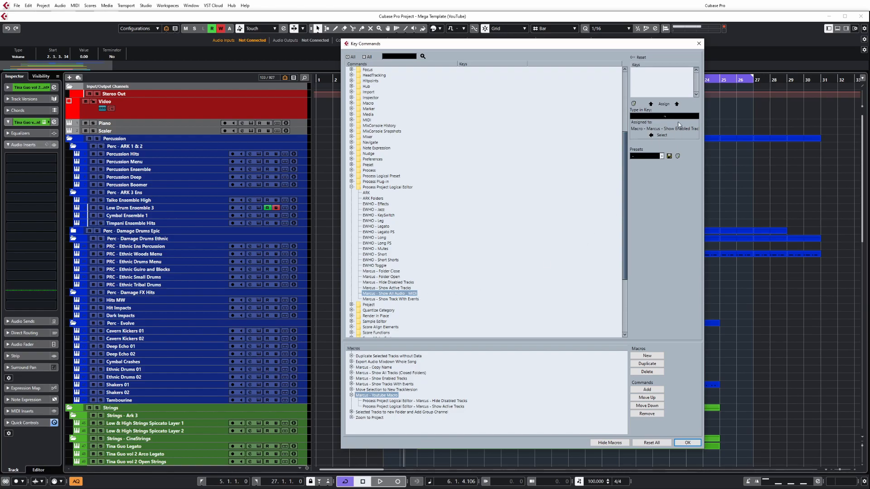
pyautogui.click(657, 116)
pyautogui.click(410, 300)
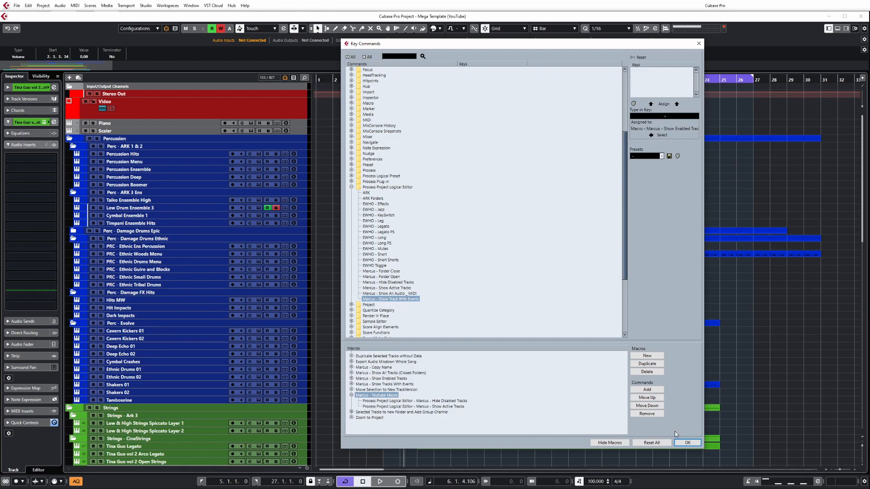
pyautogui.click(686, 443)
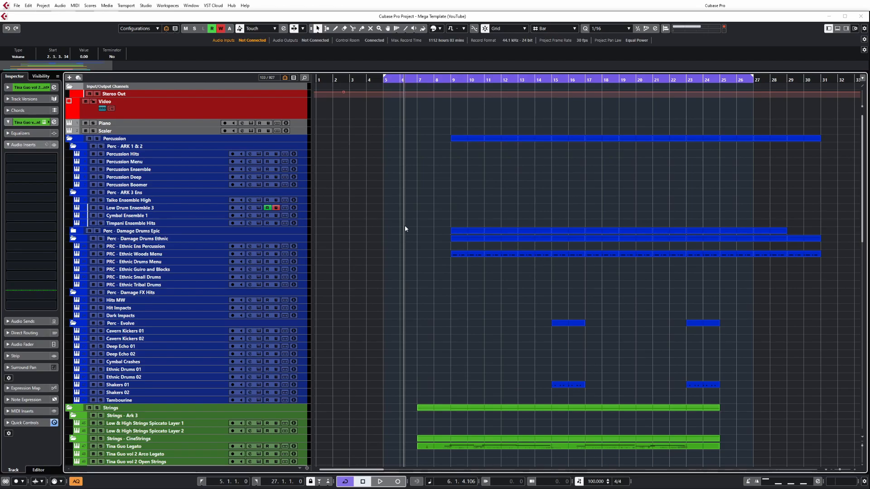
# Step: Run the macro that shows all tracks and look through the full track list
pyautogui.scroll(-10, 402, 238)
pyautogui.scroll(12, 403, 237)
pyautogui.scroll(-4, 455, 204)
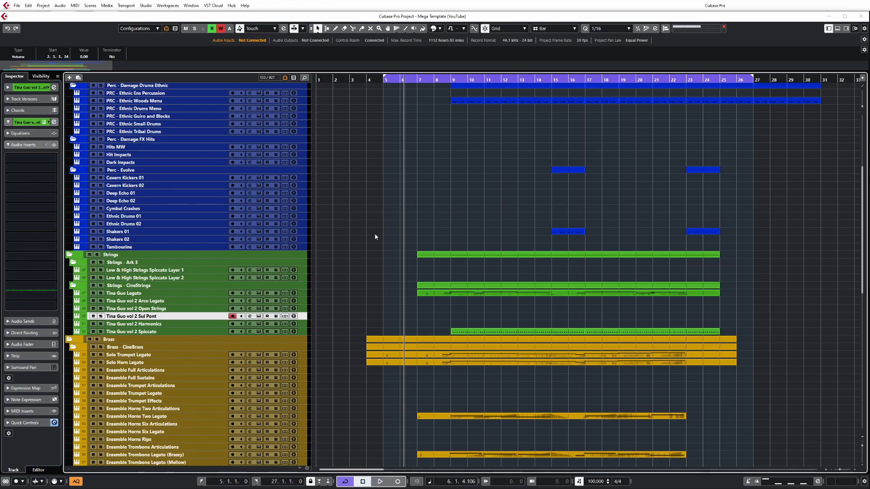
pyautogui.hotkey('ctrl', 'shift', 'a')
pyautogui.scroll(-14, 375, 237)
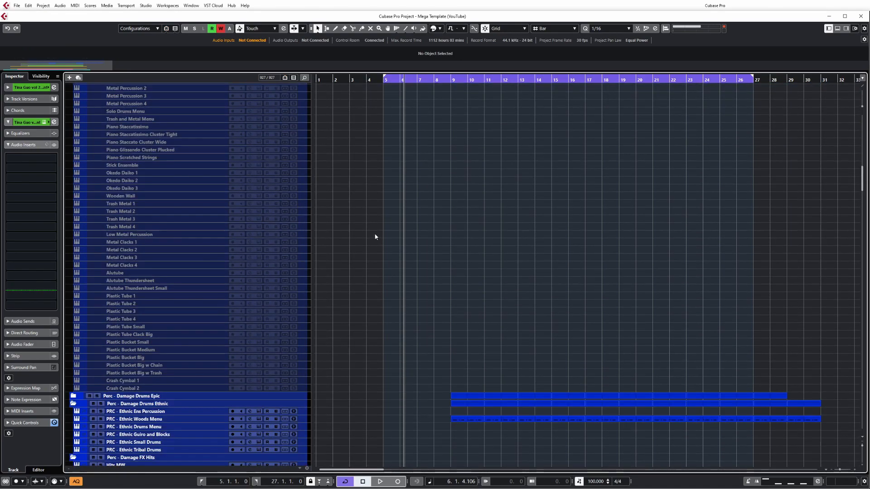
pyautogui.scroll(4, 375, 236)
# Step: Limit the track list to enabled tracks, then to tracks with events, using the assigned macros
pyautogui.hotkey('ctrl', 'shift', 'a')
pyautogui.scroll(-12, 375, 236)
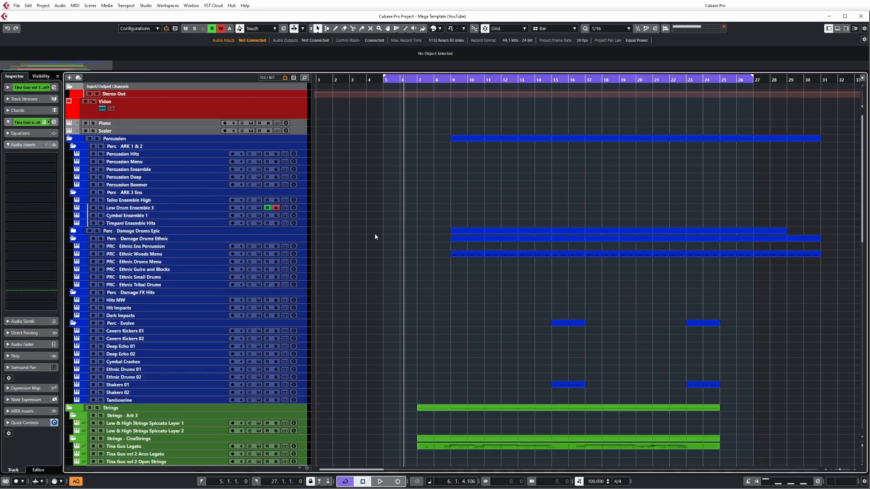
pyautogui.scroll(10, 375, 237)
pyautogui.hotkey('ctrl', 'shift', 'd')
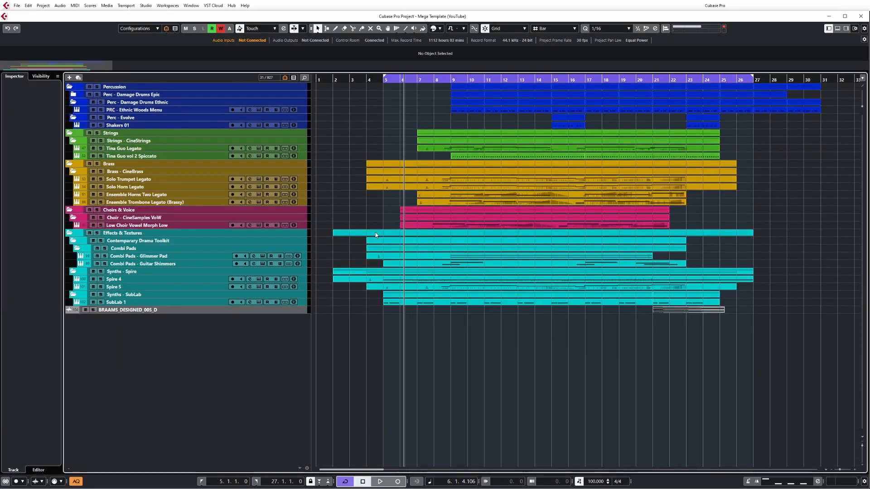
# Step: Toggle the visibility macros again, showing tracks with events and then all enabled tracks
pyautogui.hotkey('ctrl', 'shift', 'a')
pyautogui.scroll(-8, 376, 235)
pyautogui.hotkey('ctrl', 'shift', 'd')
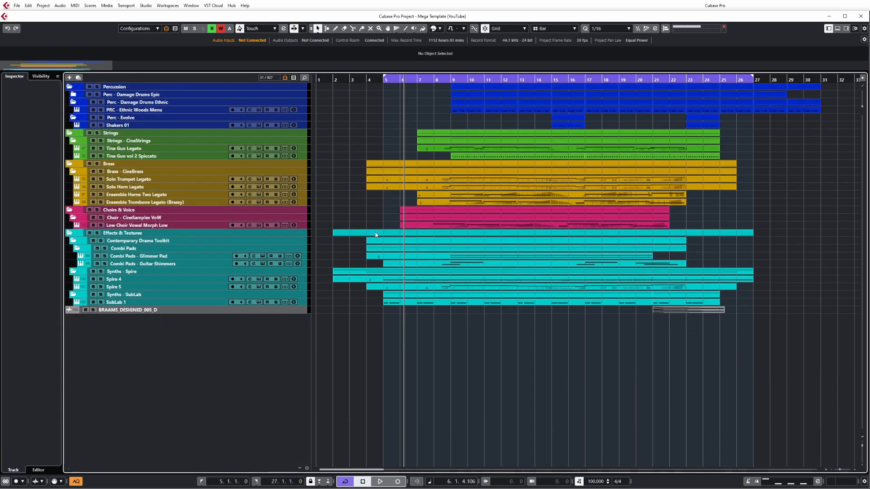
pyautogui.hotkey('ctrl', 'shift', 'a')
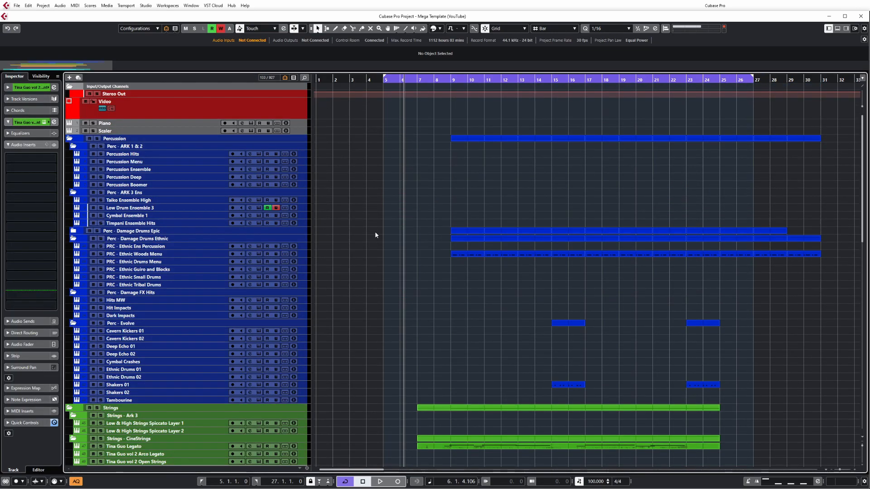
# Step: Show every track in the template again, including the disabled ones, and page through the percussion tracks
pyautogui.hotkey('ctrl', 'shift', 'a')
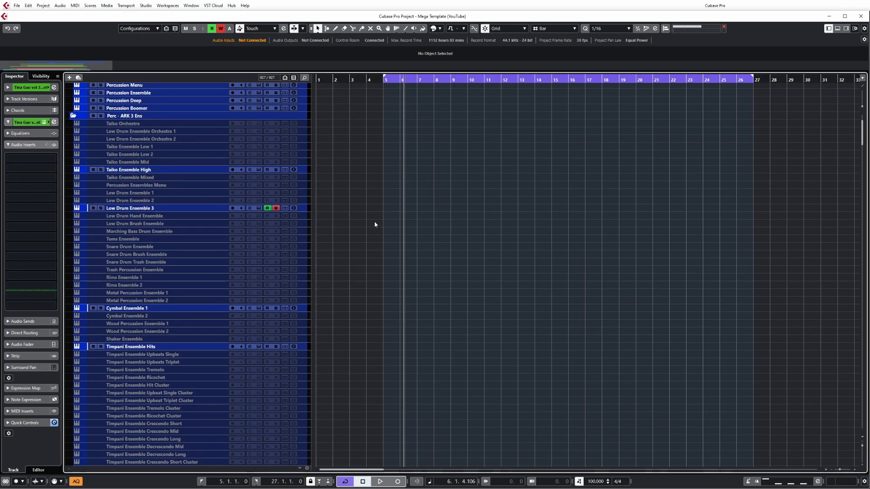
pyautogui.press('pagedown')
pyautogui.press('pageup')
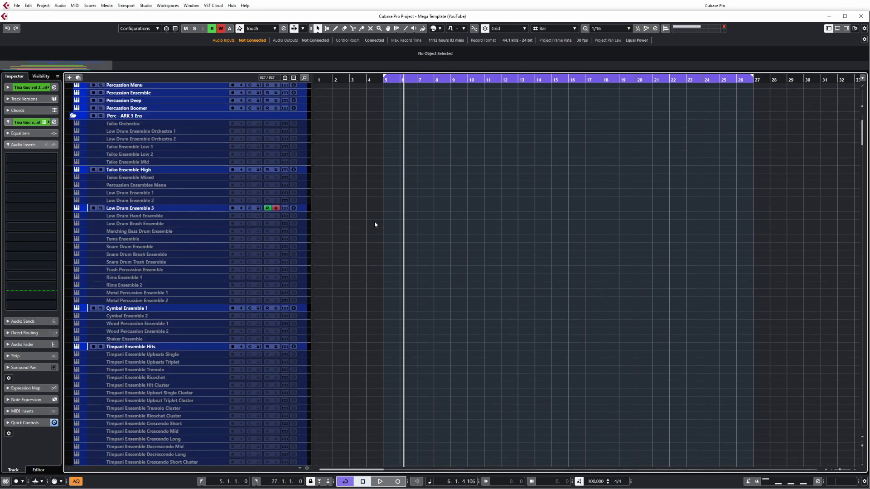